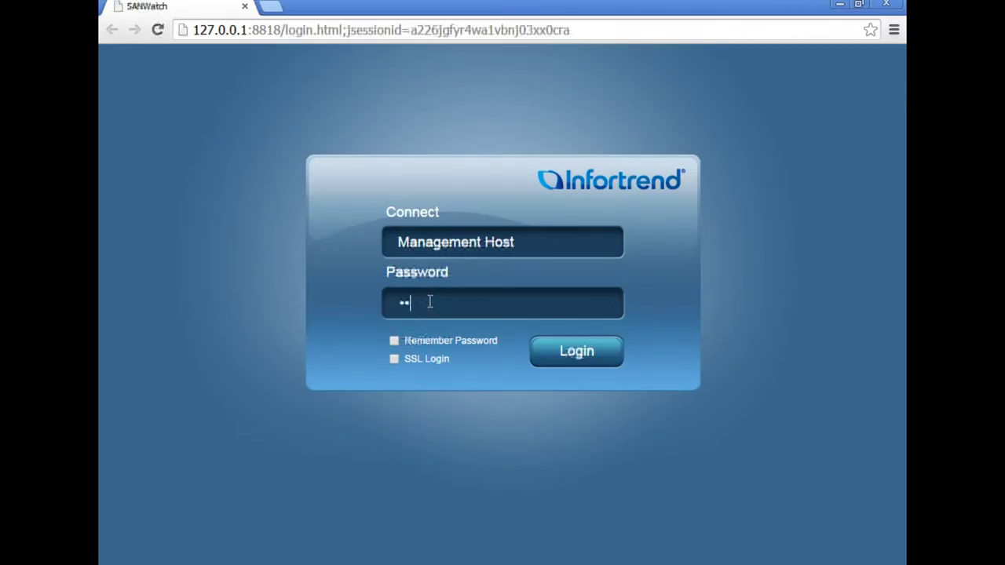
Log in to SANWatch on the management host with the account password to reach Device Status
{"action": "left_click", "coordinate": [577, 351]}
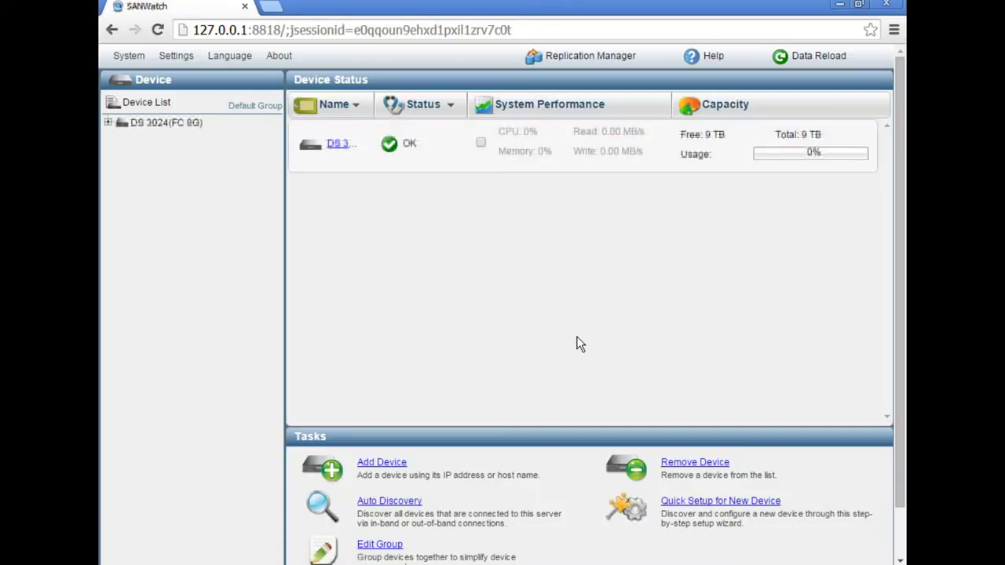
Create Logical Volume 1 as RAID5 tier 0 from the SSDs in slots 1–6
{"action": "left_click", "coordinate": [107, 124]}
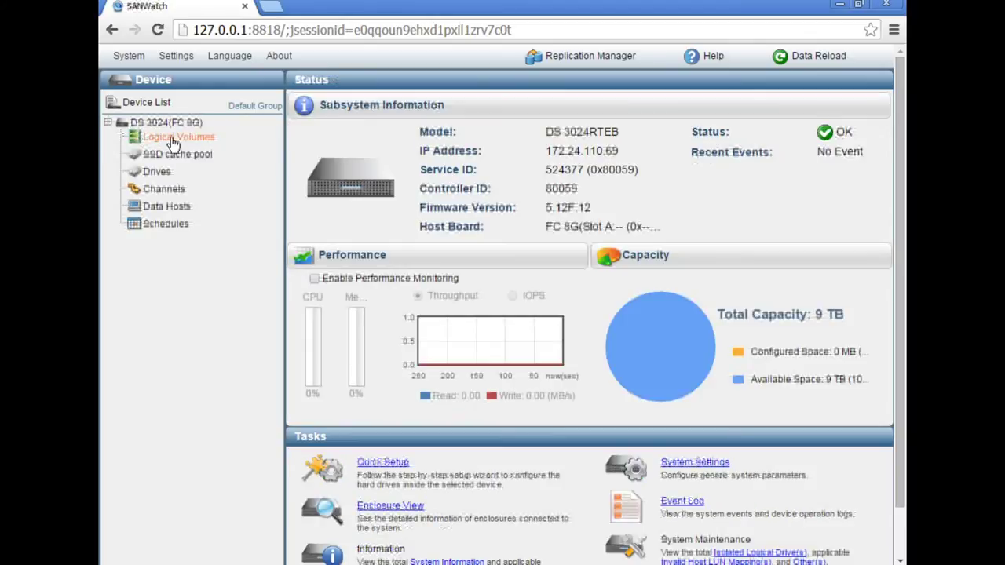
{"action": "left_click", "coordinate": [173, 138]}
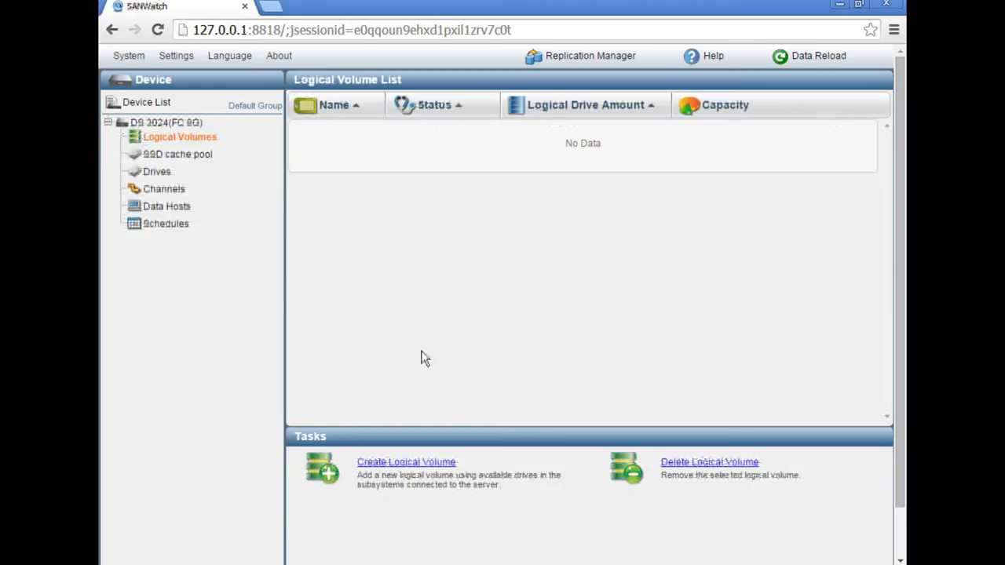
{"action": "left_click", "coordinate": [413, 464]}
{"action": "left_click_drag", "start_coordinate": [811, 296], "coordinate": [807, 267]}
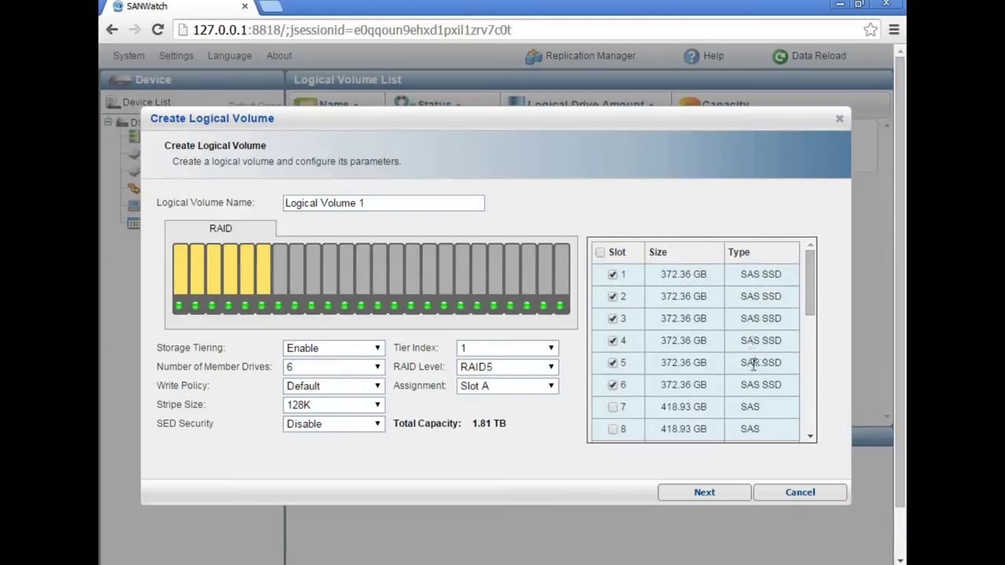
{"action": "left_click", "coordinate": [552, 349]}
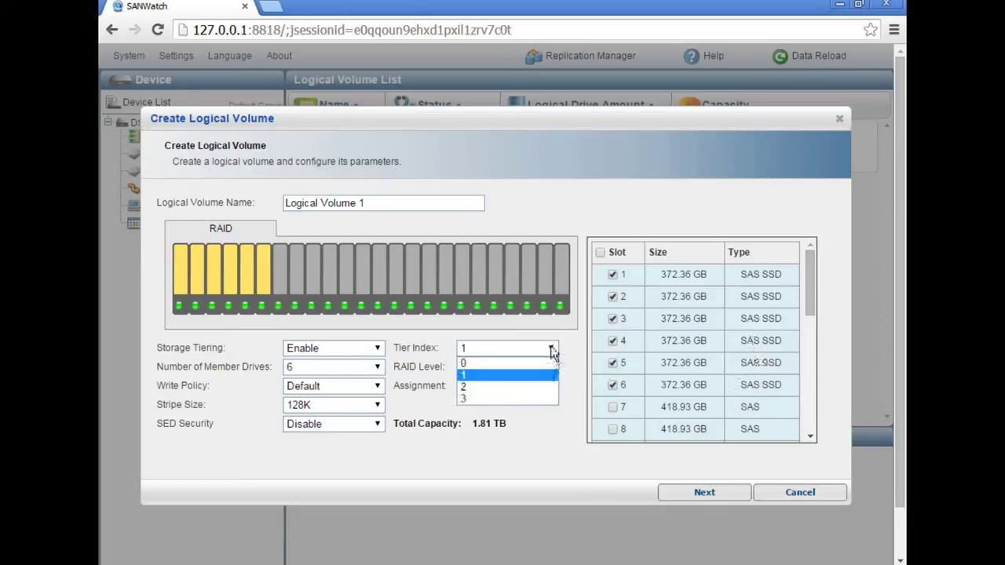
{"action": "left_click", "coordinate": [483, 364]}
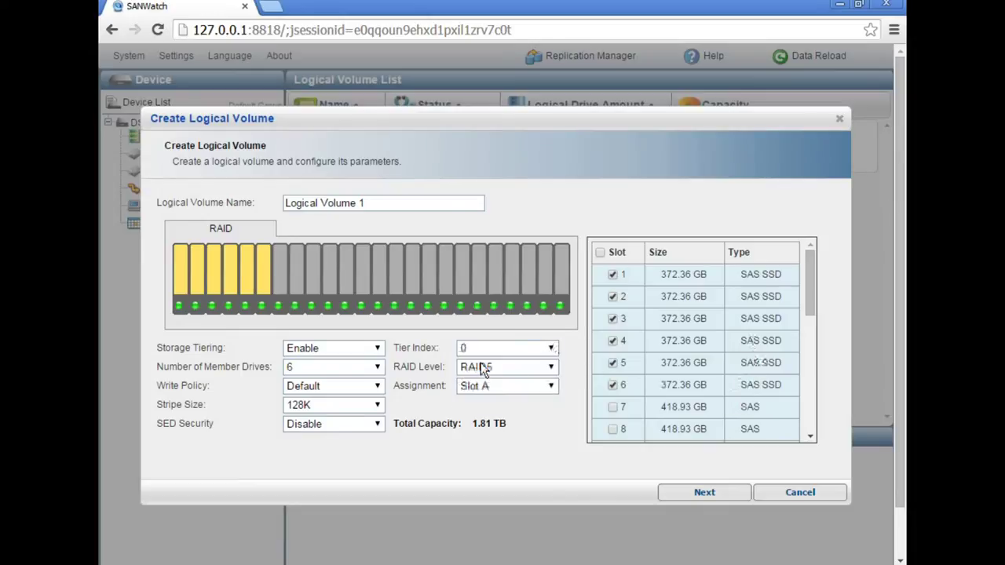
{"action": "left_click", "coordinate": [704, 493]}
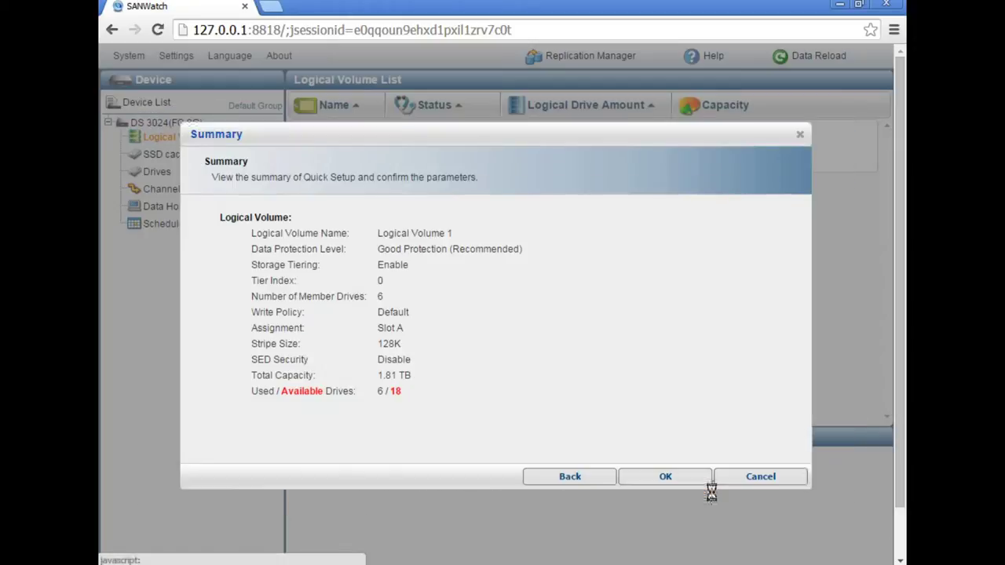
{"action": "left_click", "coordinate": [656, 476]}
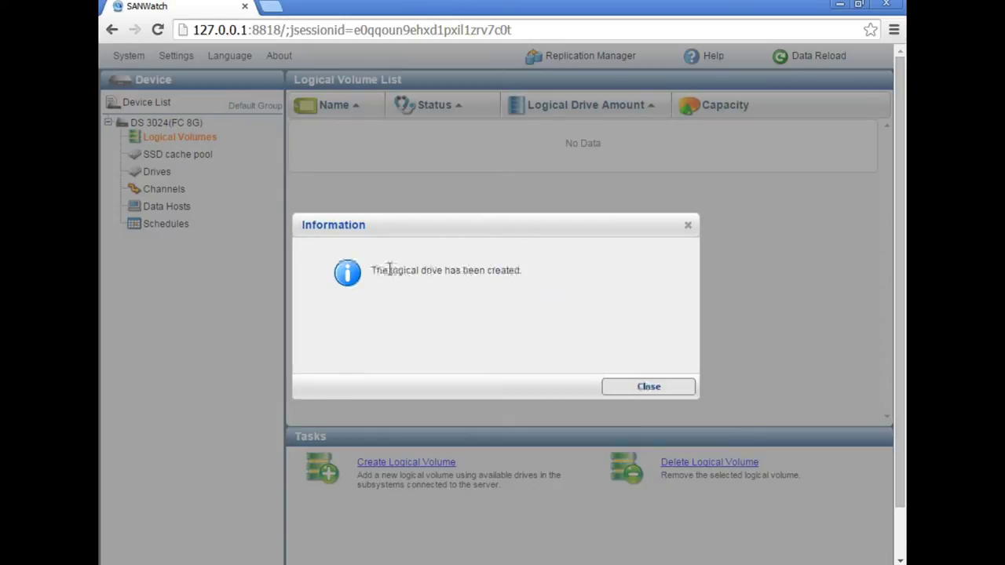
{"action": "left_click", "coordinate": [650, 391]}
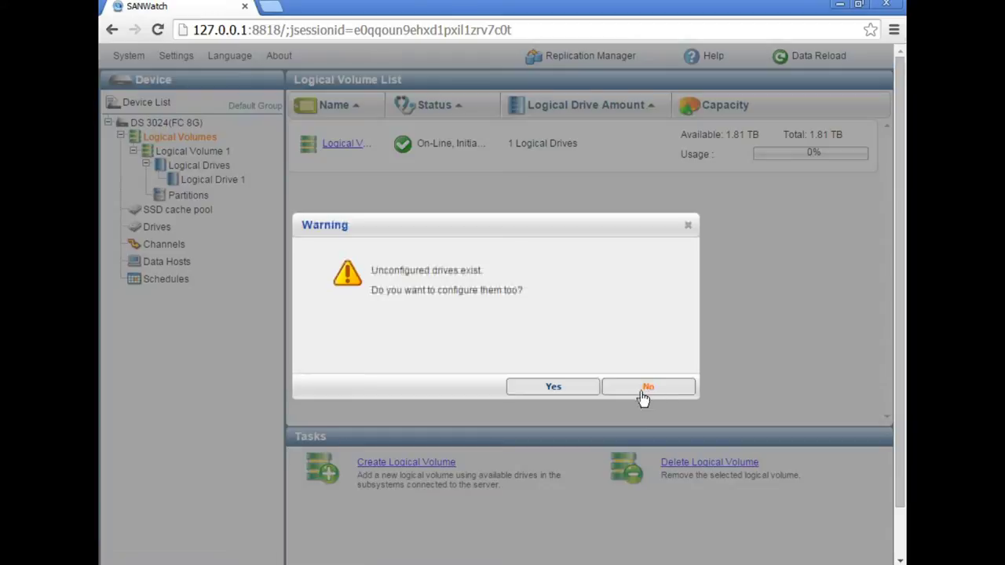
Decline configuring other drives and add a tier 1 logical drive from slots 7–12 to Logical Volume 1
{"action": "left_click", "coordinate": [649, 388]}
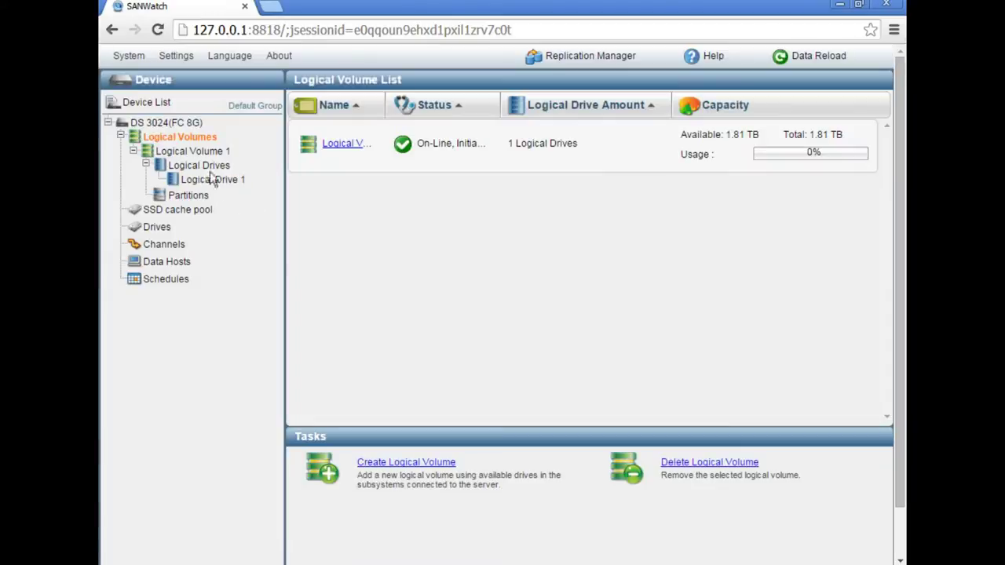
{"action": "double_click", "coordinate": [198, 151]}
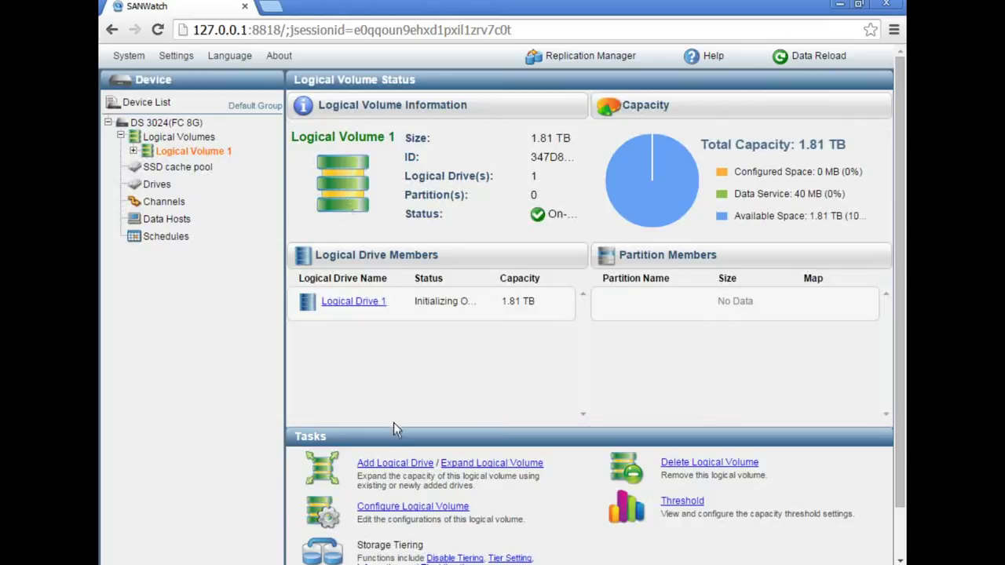
{"action": "left_click", "coordinate": [394, 463]}
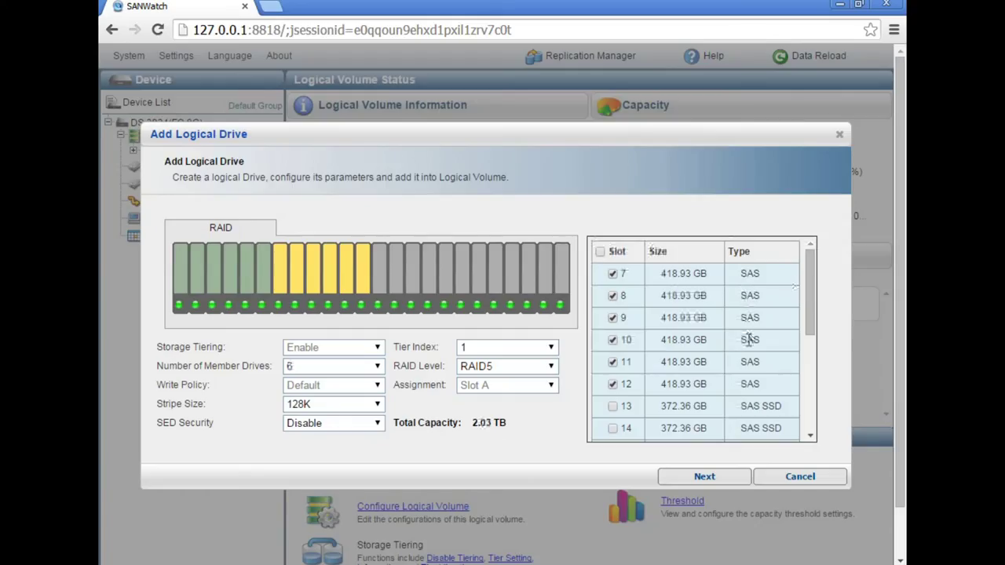
{"action": "left_click", "coordinate": [551, 351]}
{"action": "left_click", "coordinate": [503, 373]}
{"action": "left_click", "coordinate": [711, 475]}
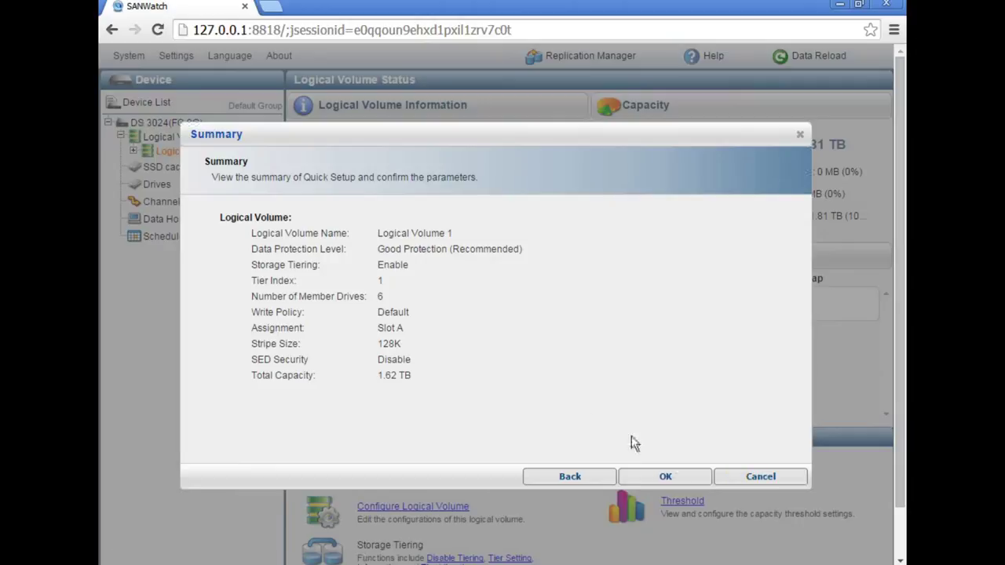
{"action": "left_click", "coordinate": [666, 478]}
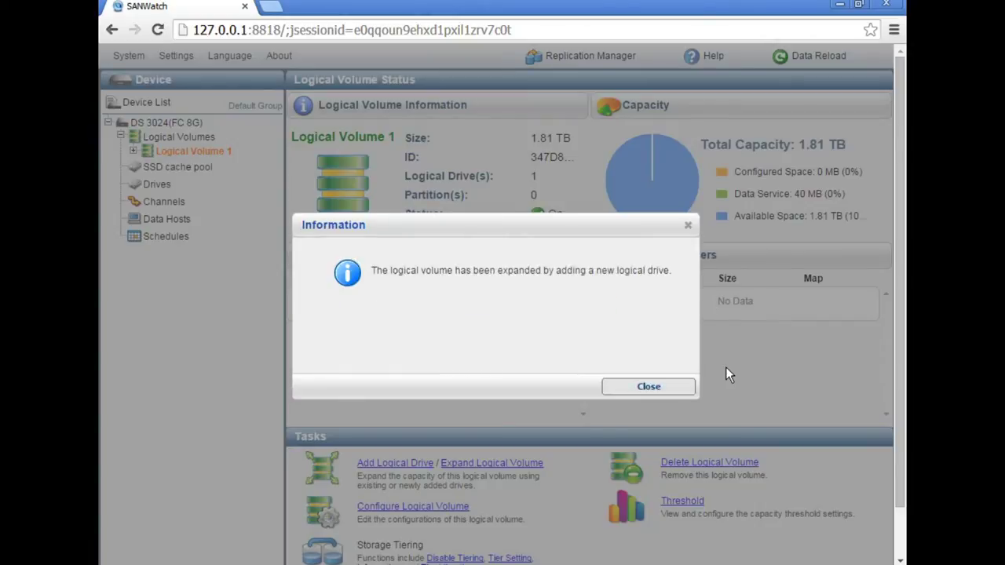
{"action": "left_click", "coordinate": [646, 388]}
Inspect Logical Drives 1 and 2 of Logical Volume 1 and bring up its partition list
{"action": "scroll", "coordinate": [609, 388], "scroll_direction": "down", "scroll_amount": 1}
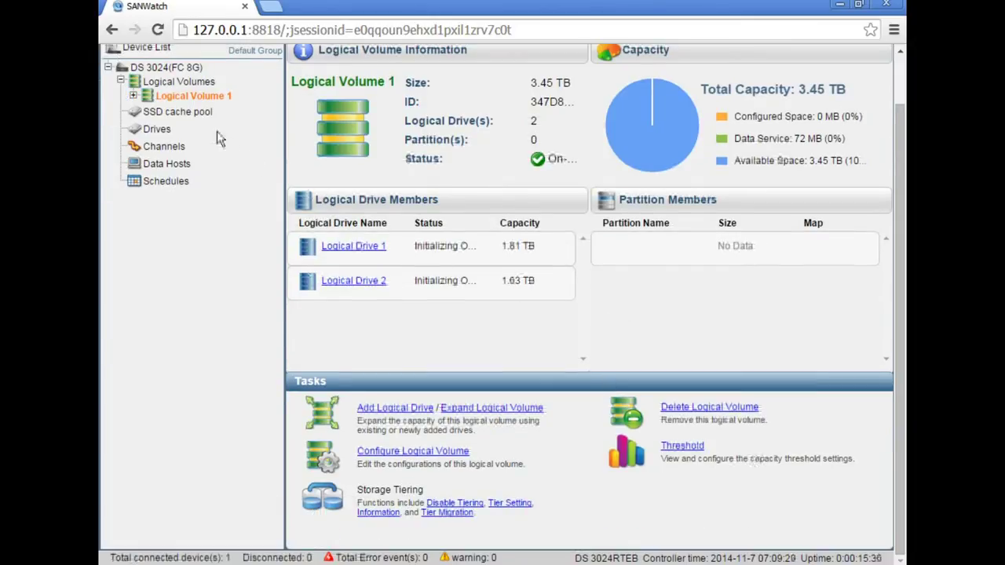
{"action": "double_click", "coordinate": [189, 96]}
{"action": "left_click", "coordinate": [193, 110]}
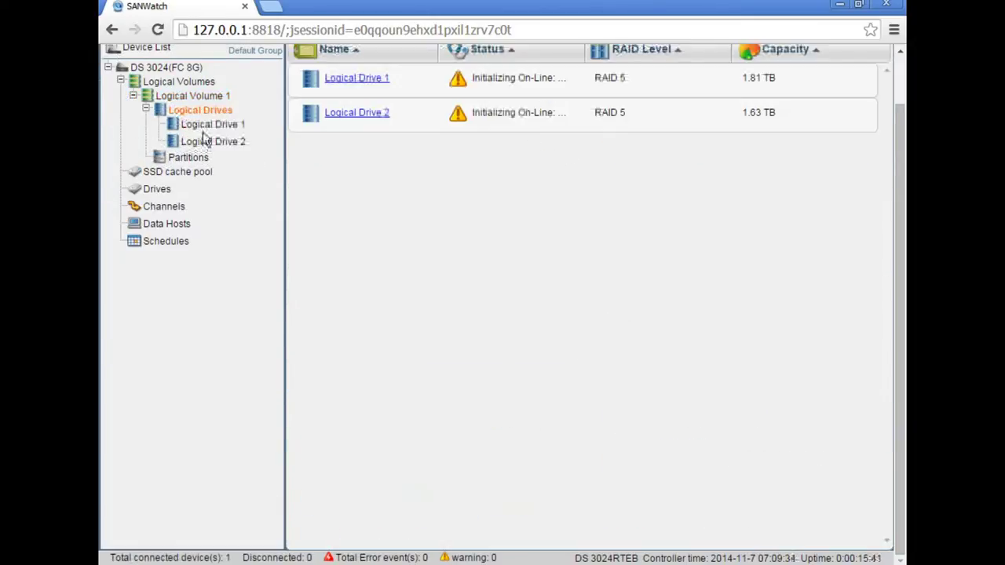
{"action": "left_click", "coordinate": [206, 126]}
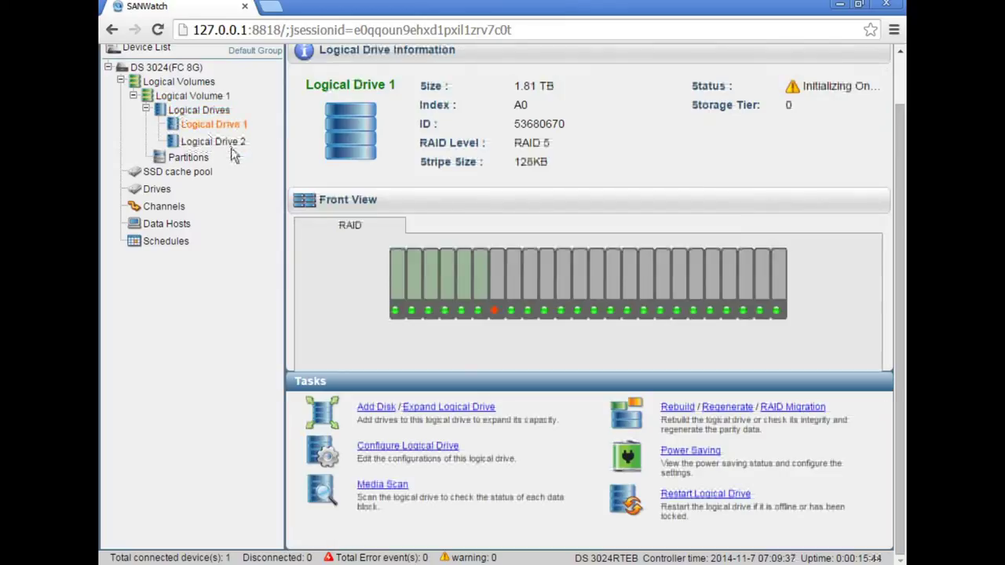
{"action": "left_click", "coordinate": [212, 143]}
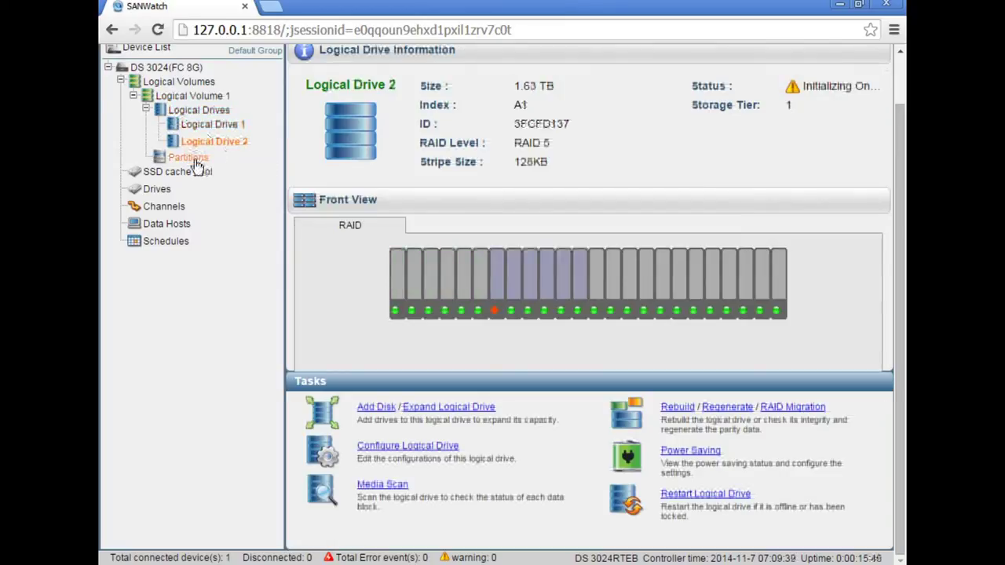
{"action": "left_click", "coordinate": [194, 161]}
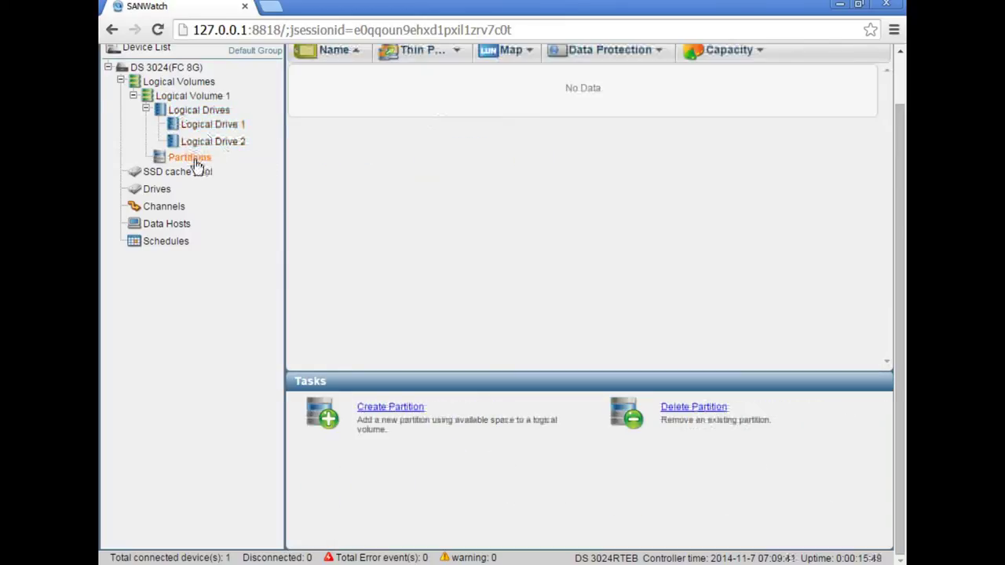
Create Partition 1 at 100 GB residing entirely on tier 0
{"action": "left_click", "coordinate": [383, 408]}
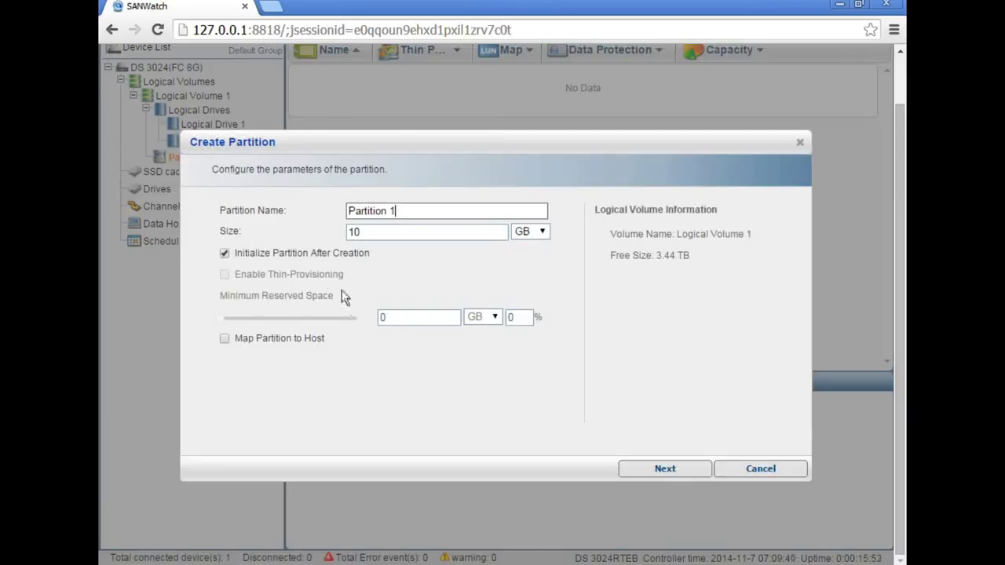
{"action": "left_click_drag", "start_coordinate": [241, 253], "coordinate": [373, 252]}
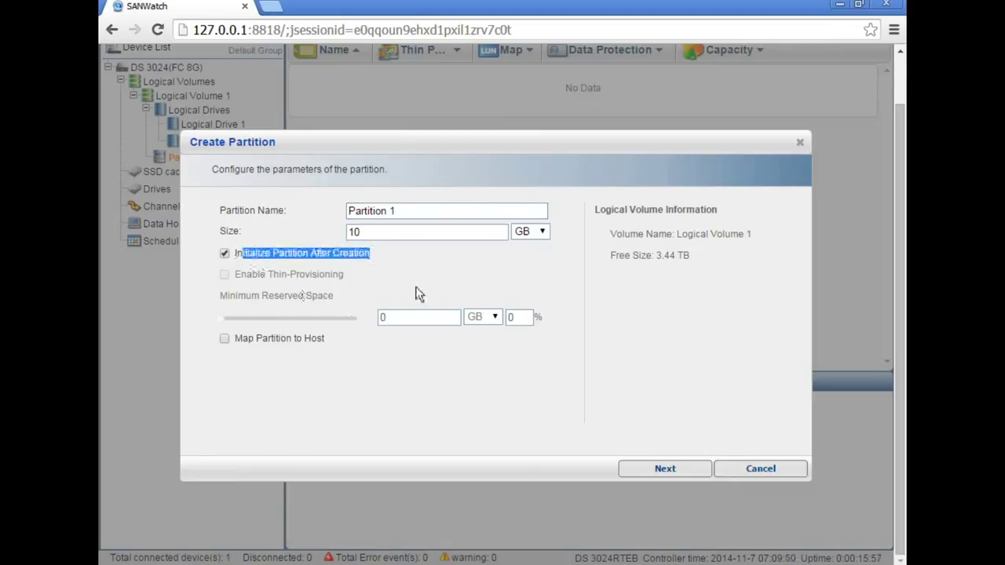
{"action": "left_click_drag", "start_coordinate": [429, 233], "coordinate": [320, 234]}
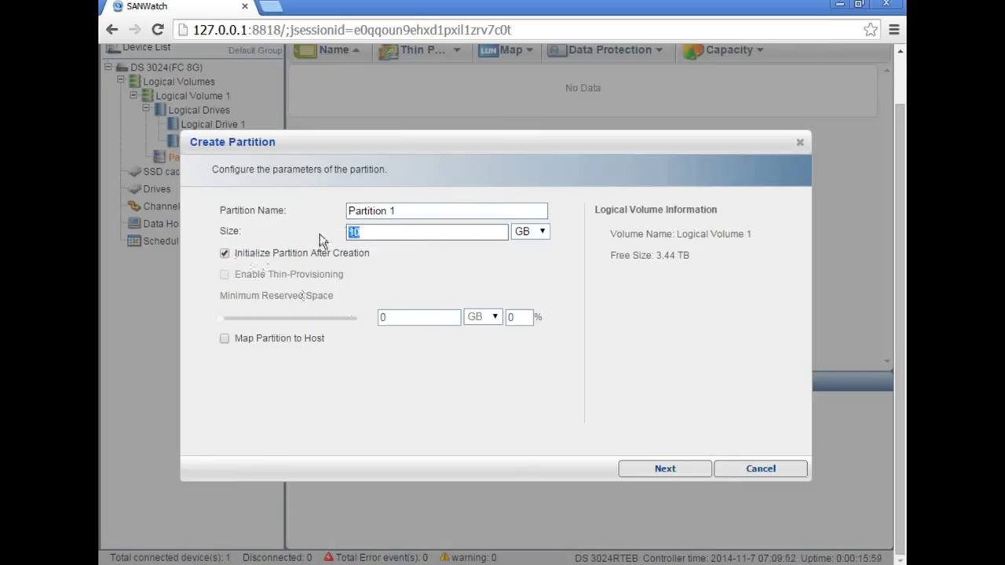
{"action": "type", "text": "100"}
{"action": "left_click", "coordinate": [680, 470]}
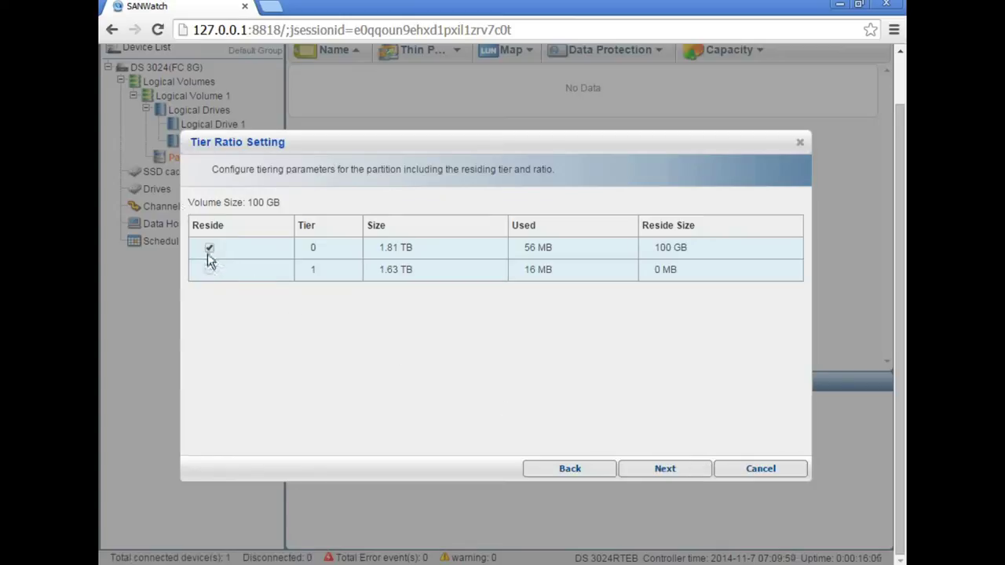
{"action": "left_click", "coordinate": [661, 469]}
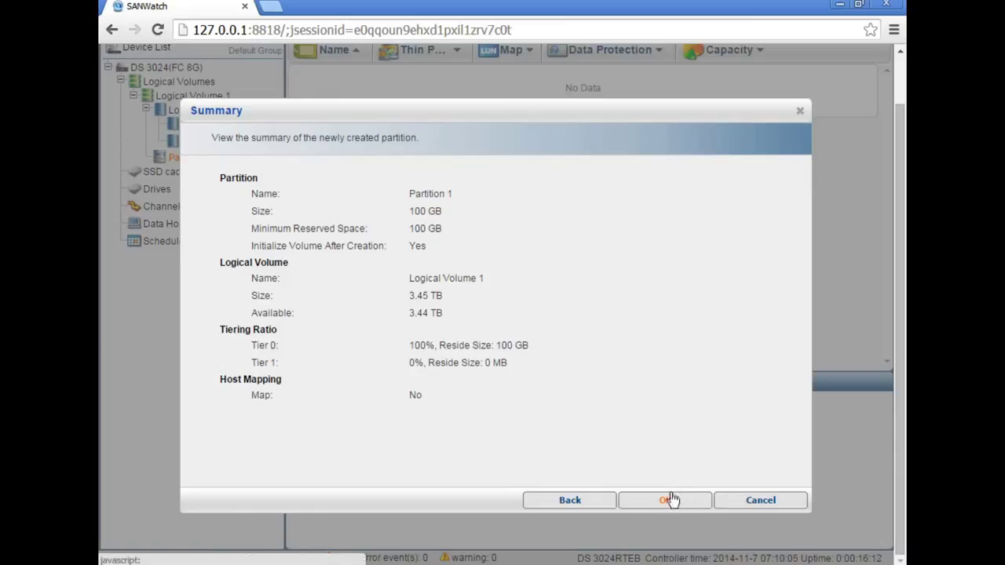
{"action": "left_click", "coordinate": [671, 496]}
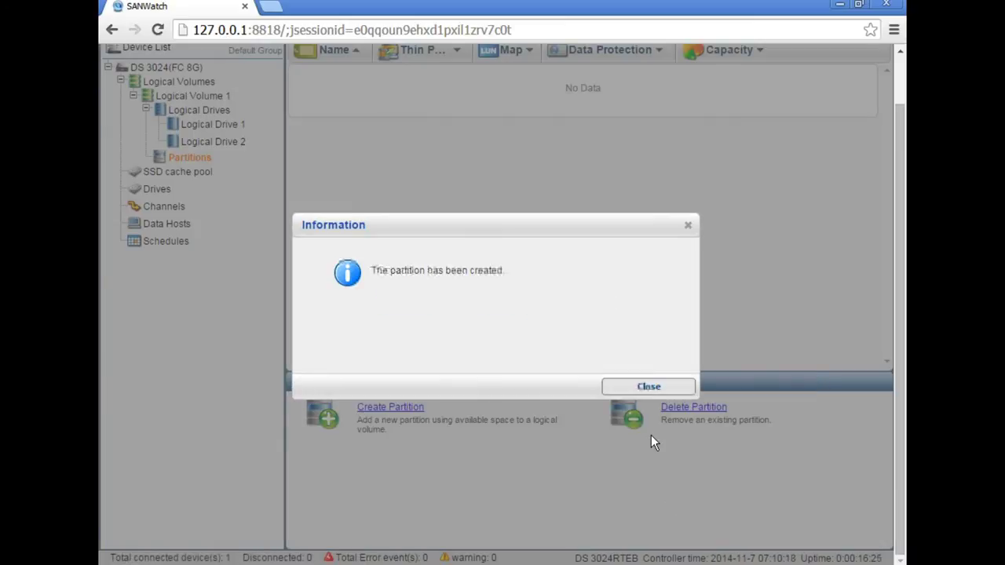
{"action": "left_click", "coordinate": [674, 386]}
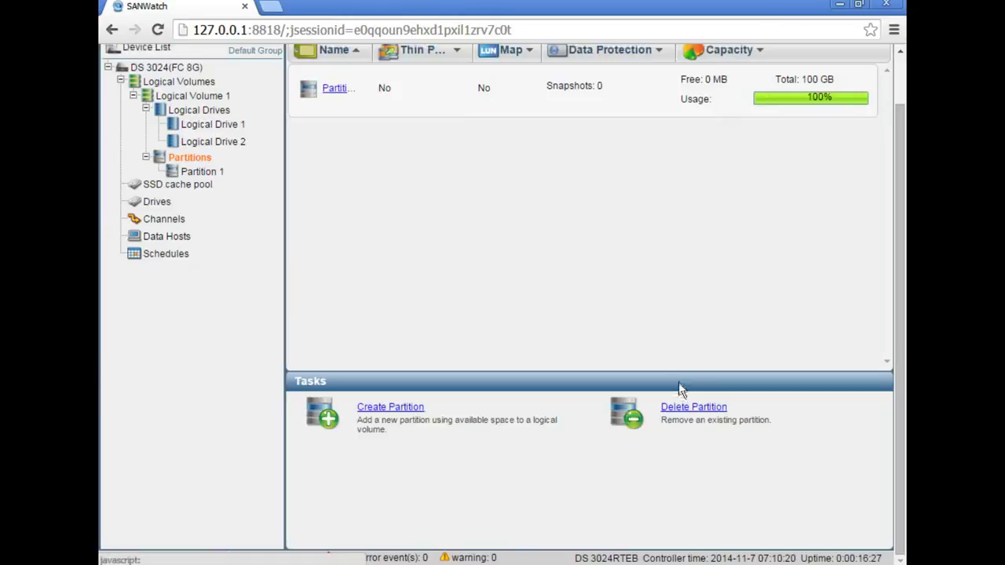
Start Partition 2 with initialization turned off and a size of 1 TB
{"action": "left_click", "coordinate": [392, 408]}
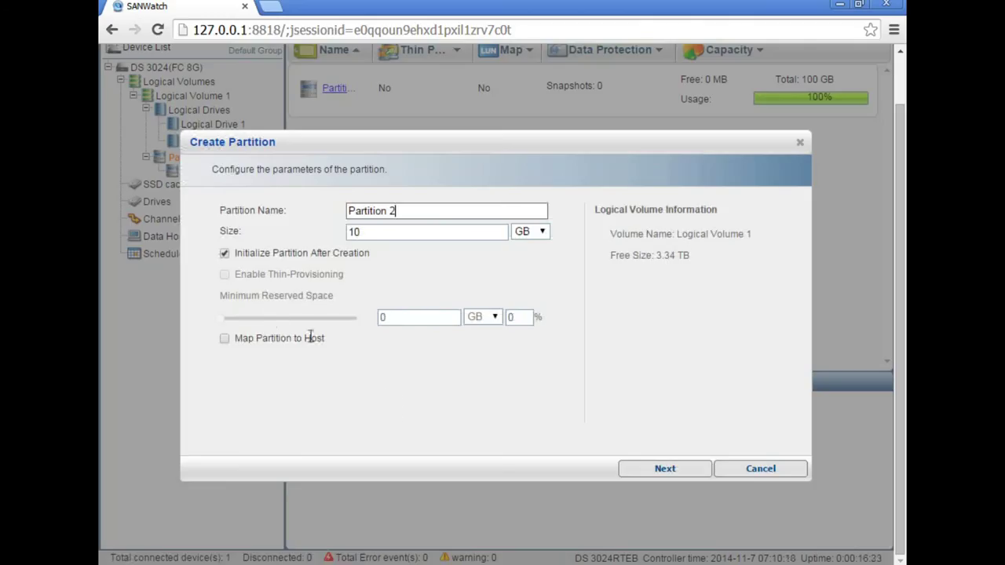
{"action": "left_click", "coordinate": [225, 254]}
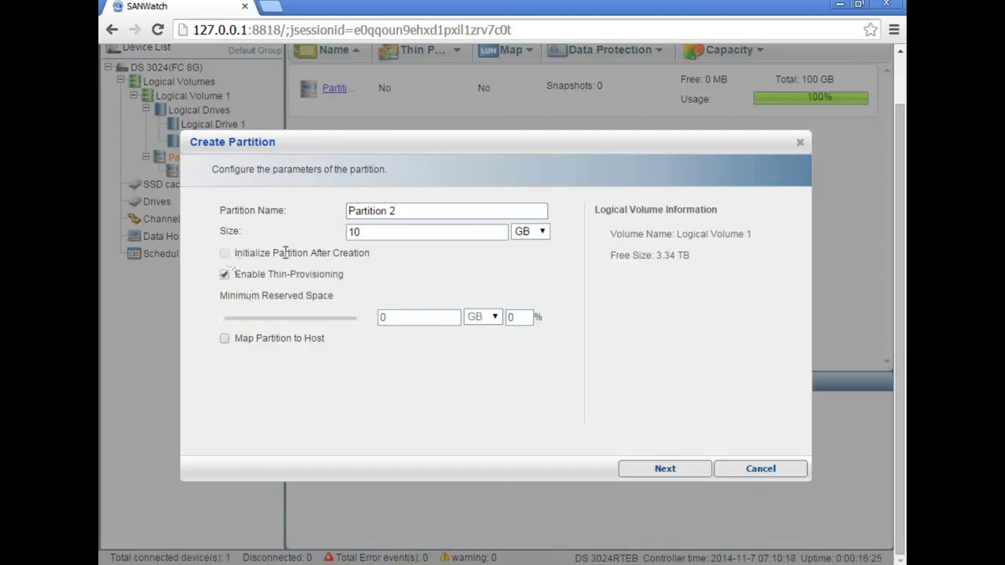
{"action": "left_click_drag", "start_coordinate": [375, 232], "coordinate": [332, 231]}
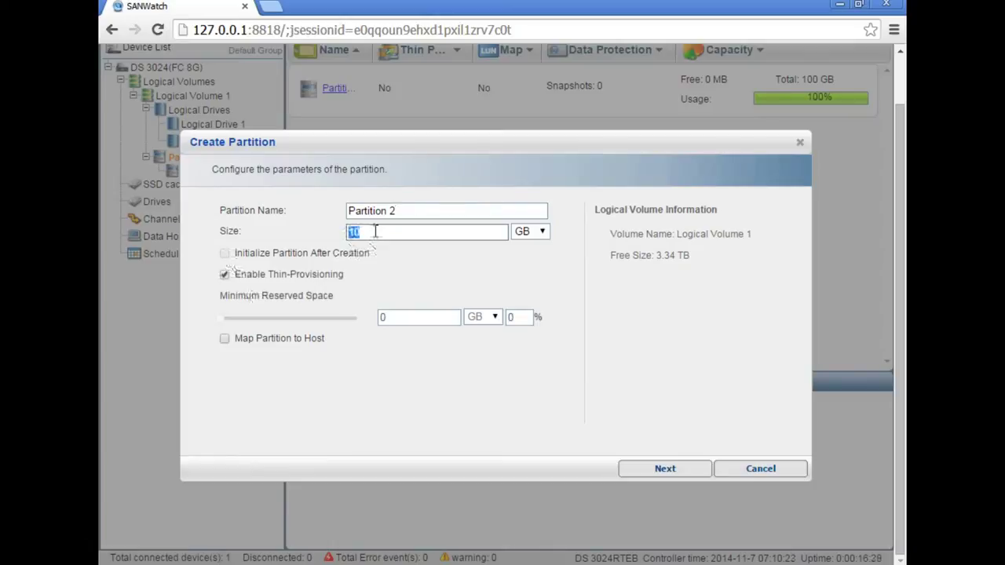
{"action": "type", "text": "1"}
{"action": "left_click", "coordinate": [540, 232]}
{"action": "left_click", "coordinate": [522, 270]}
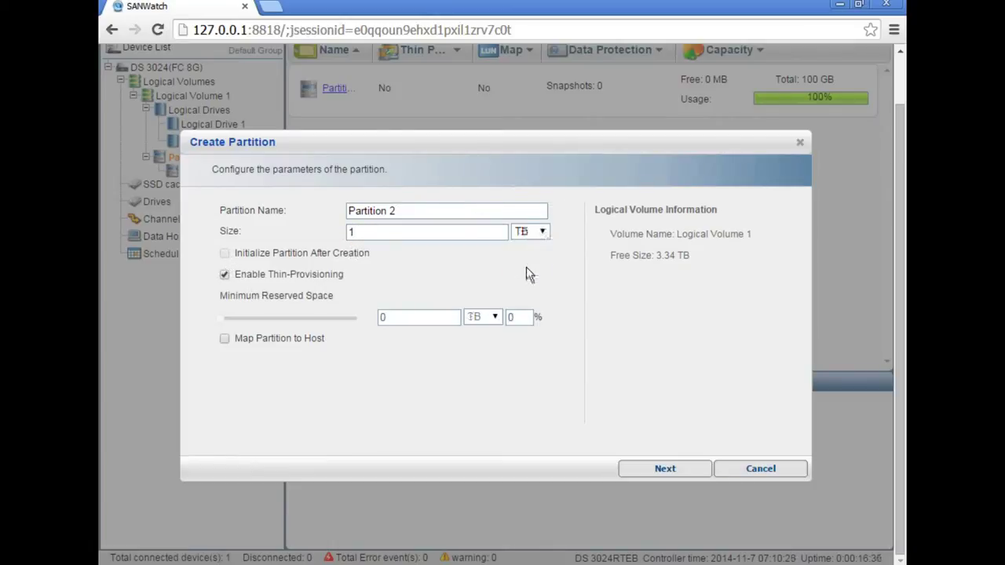
Spread Partition 2 evenly across tiers 0 and 1, 512 GB each, and create it
{"action": "left_click", "coordinate": [665, 469]}
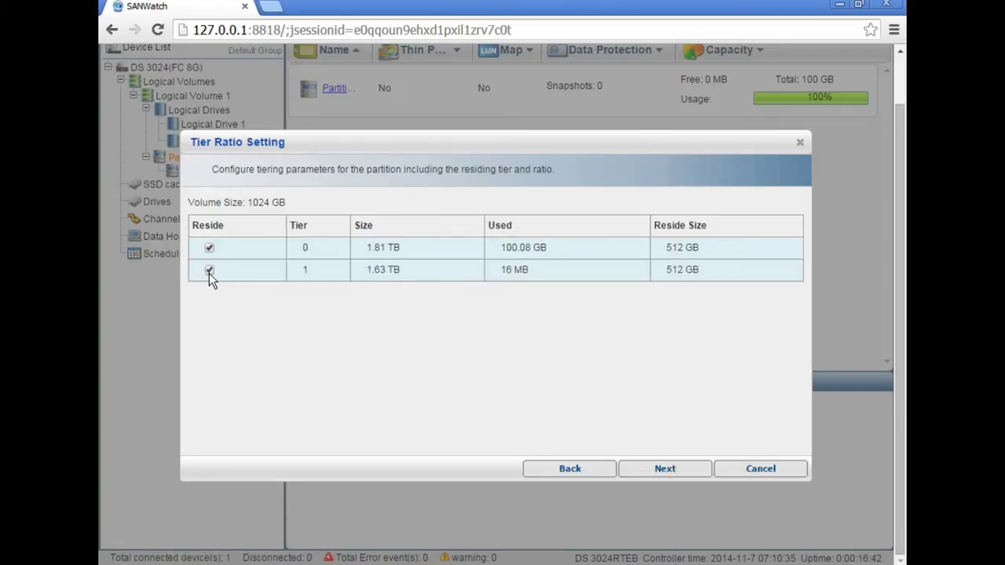
{"action": "left_click", "coordinate": [663, 475]}
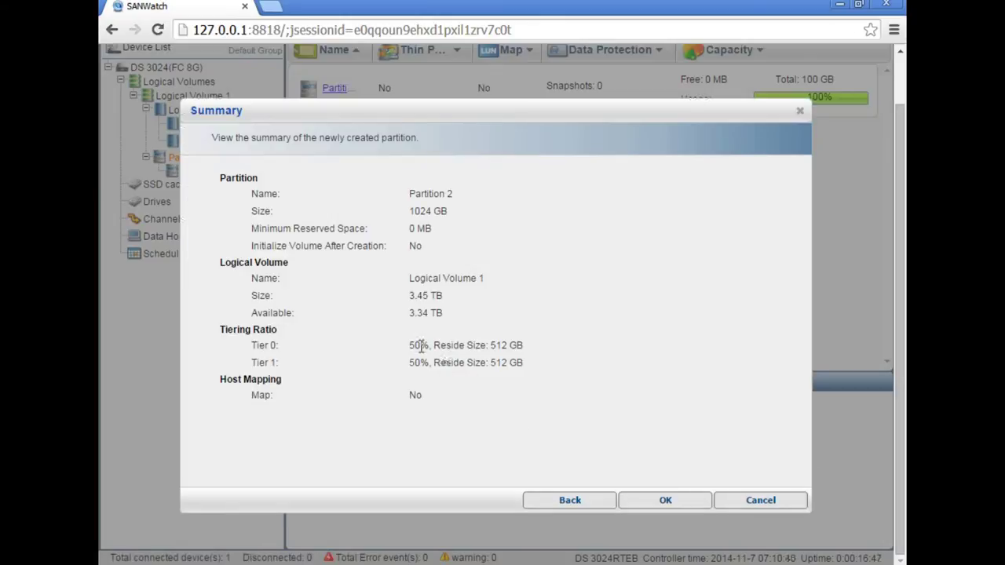
{"action": "left_click_drag", "start_coordinate": [430, 346], "coordinate": [495, 347]}
{"action": "left_click_drag", "start_coordinate": [430, 362], "coordinate": [512, 368]}
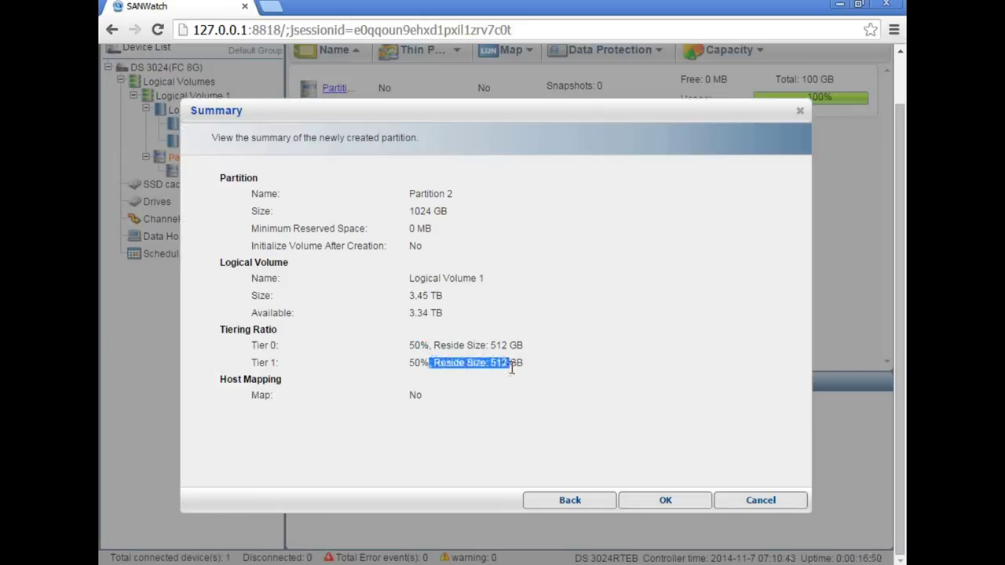
{"action": "left_click", "coordinate": [671, 500]}
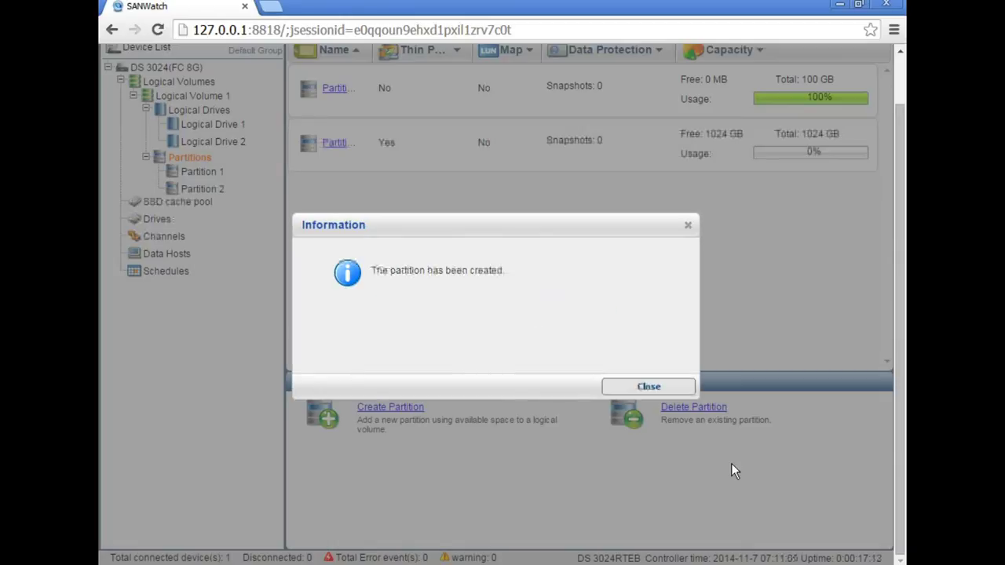
{"action": "left_click", "coordinate": [664, 387]}
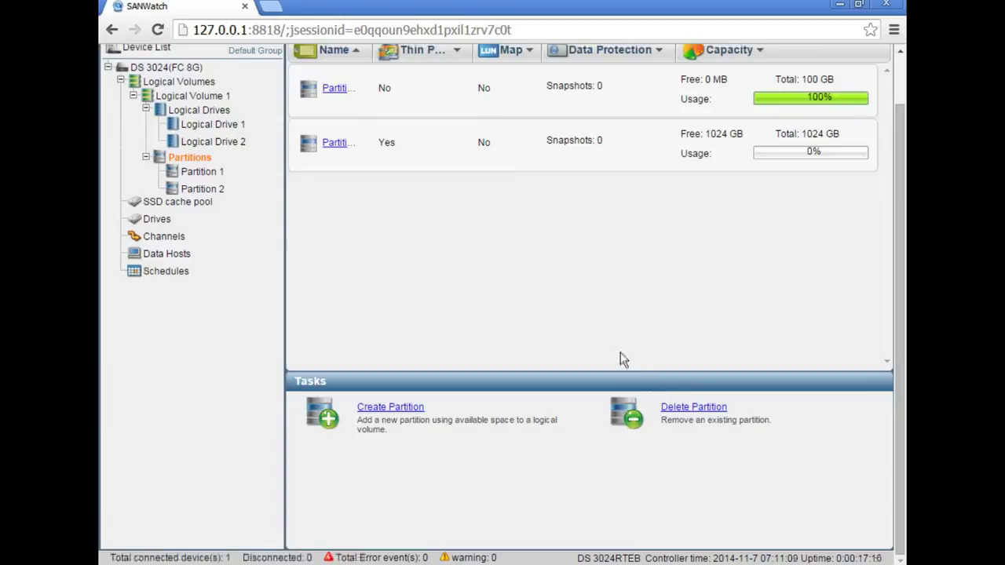
{"action": "double_click", "coordinate": [193, 162]}
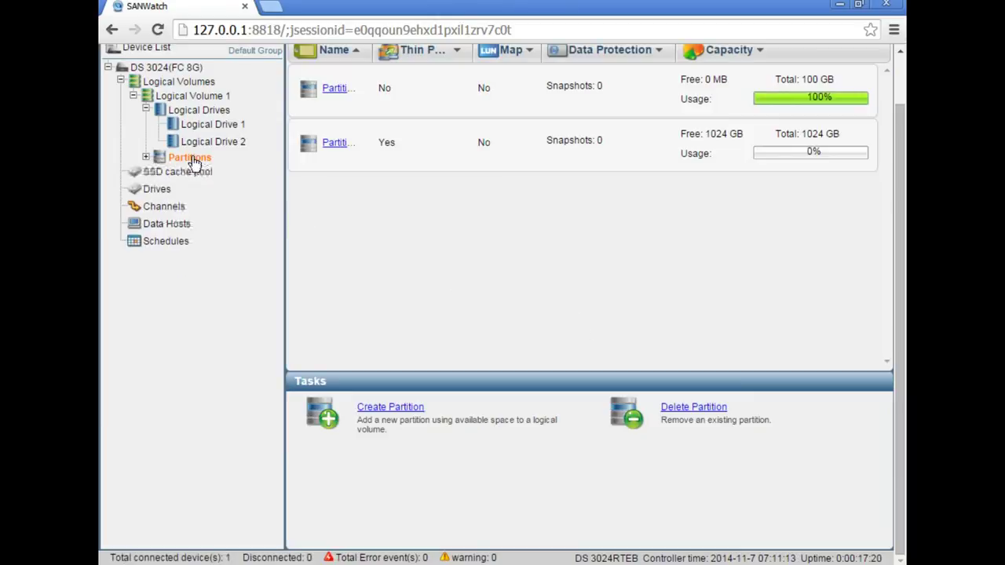
Check the details of Partitions 1 and 2, then view Logical Volume 1's overview
{"action": "double_click", "coordinate": [193, 162]}
{"action": "left_click", "coordinate": [193, 175]}
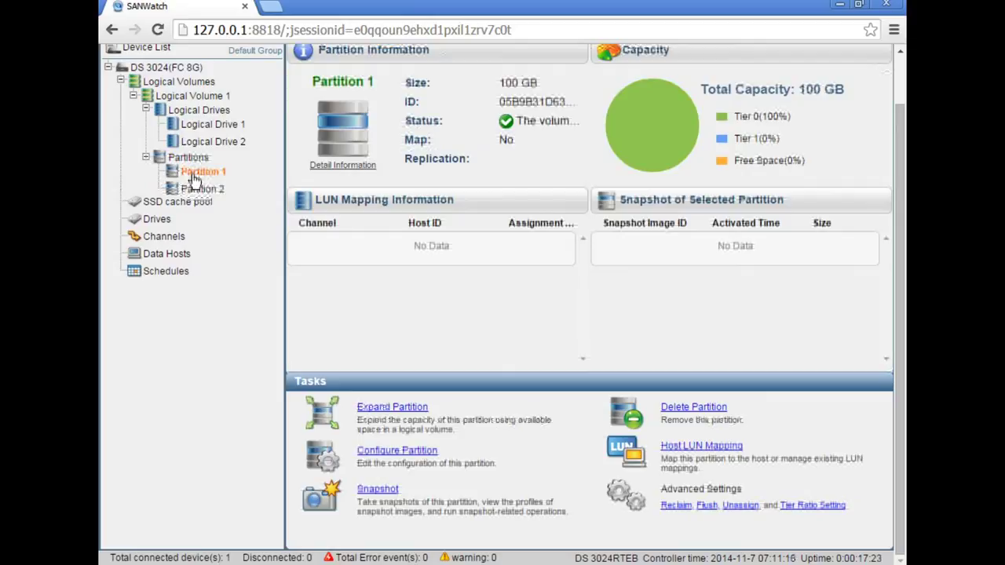
{"action": "left_click", "coordinate": [200, 194]}
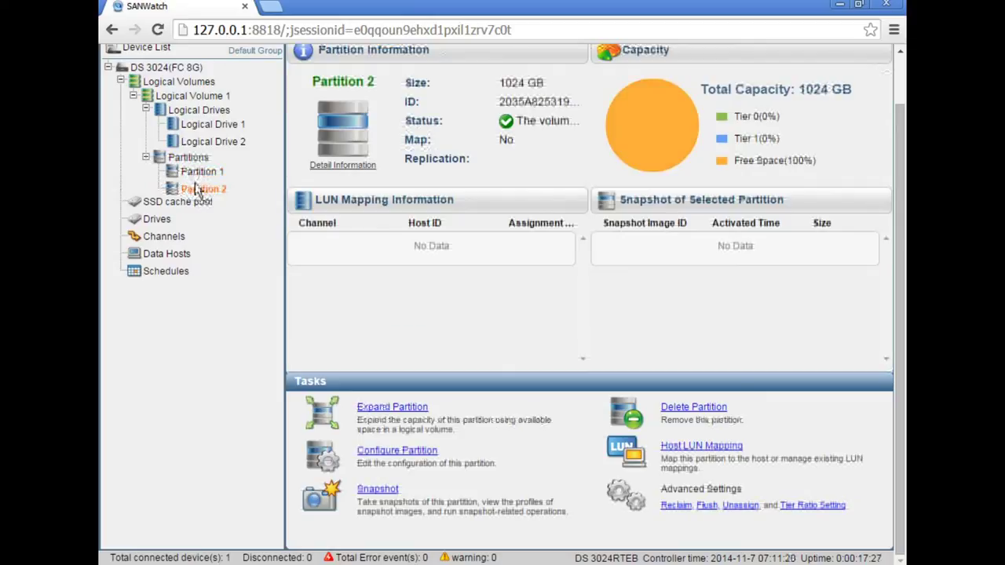
{"action": "left_click", "coordinate": [179, 81]}
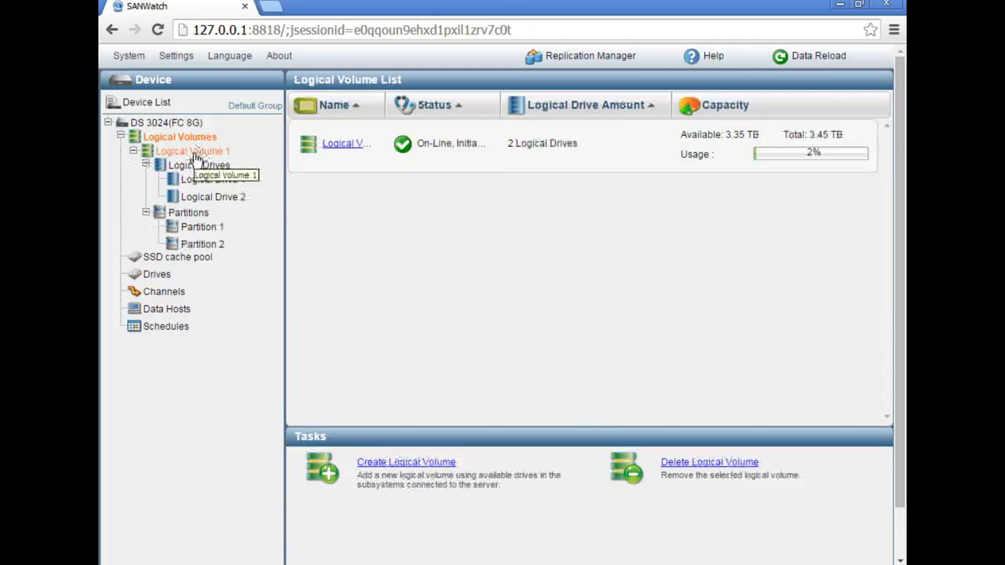
{"action": "left_click", "coordinate": [194, 153]}
{"action": "scroll", "coordinate": [609, 442], "scroll_direction": "down", "scroll_amount": 2}
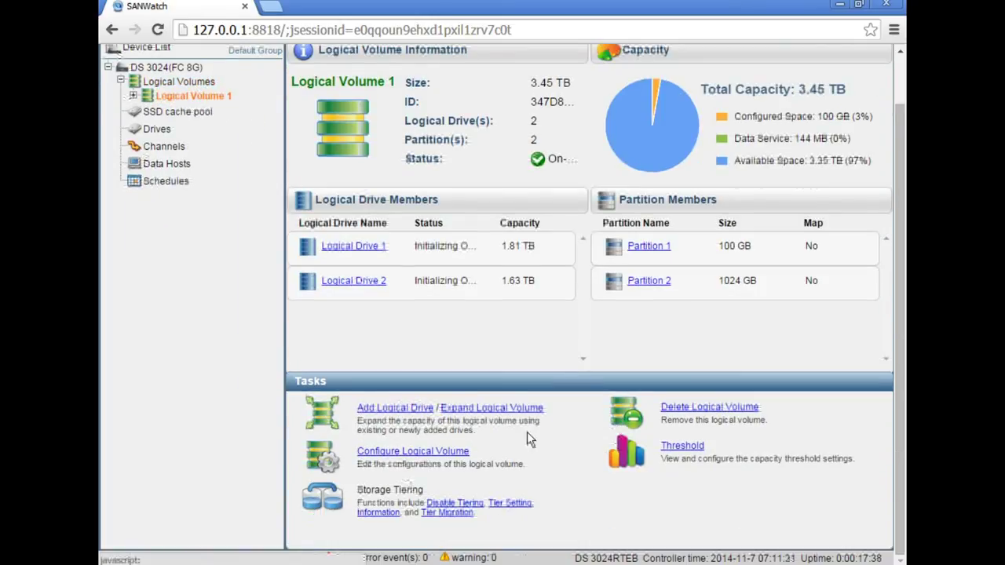
Run Logical Volume 1's tier migration immediately, not scheduled, at Normal priority until it completes
{"action": "left_click", "coordinate": [447, 512]}
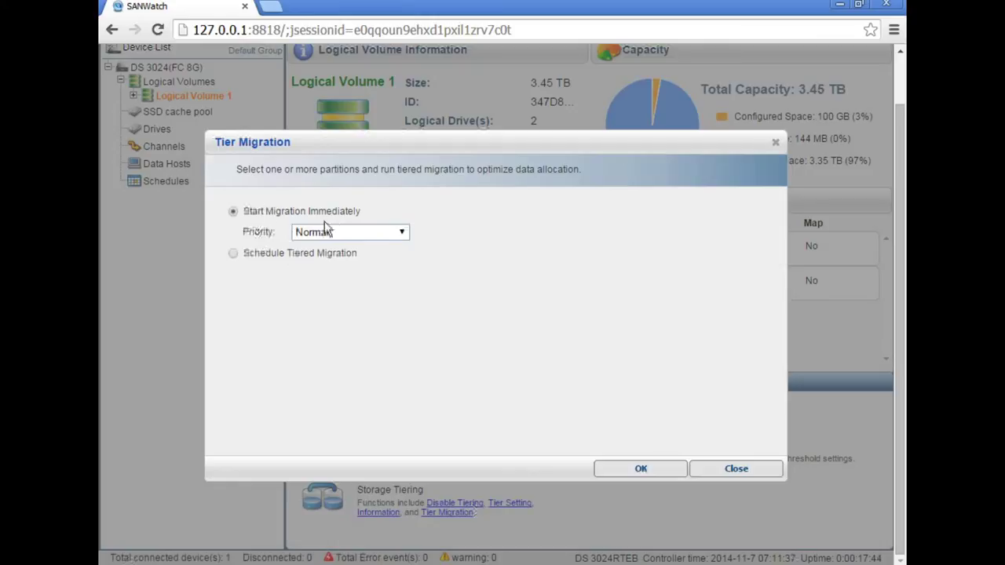
{"action": "left_click", "coordinate": [402, 235]}
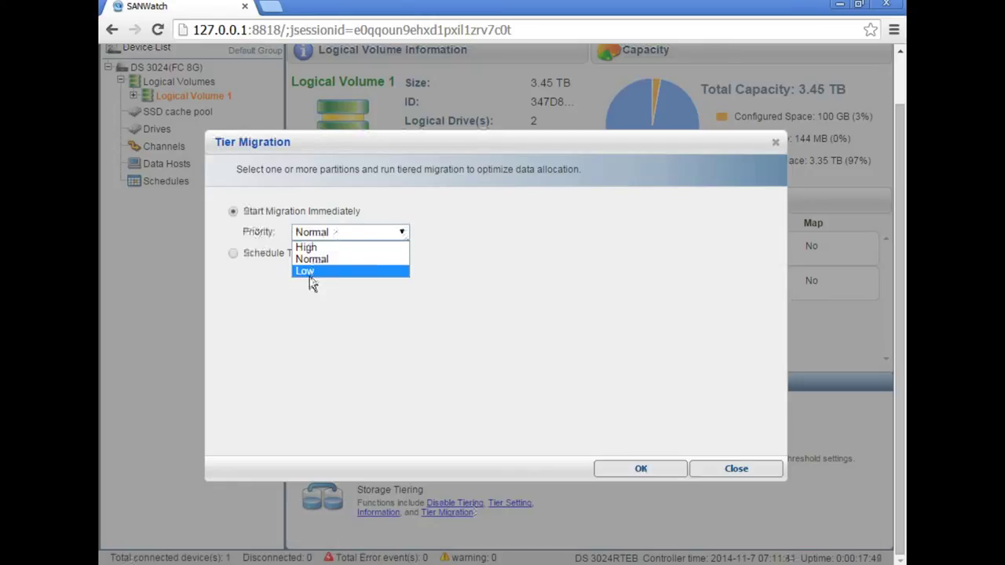
{"action": "left_click", "coordinate": [315, 310]}
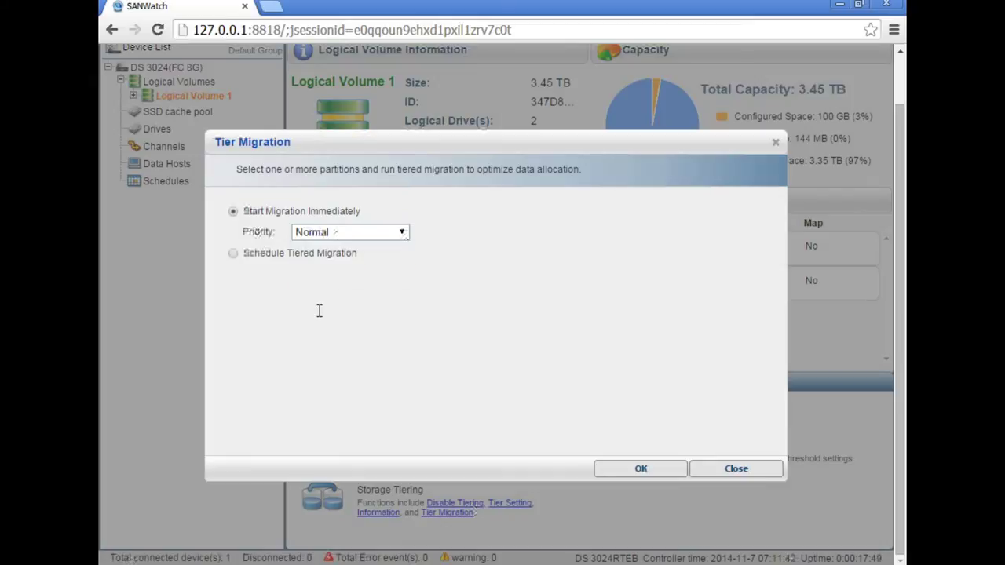
{"action": "left_click", "coordinate": [234, 254]}
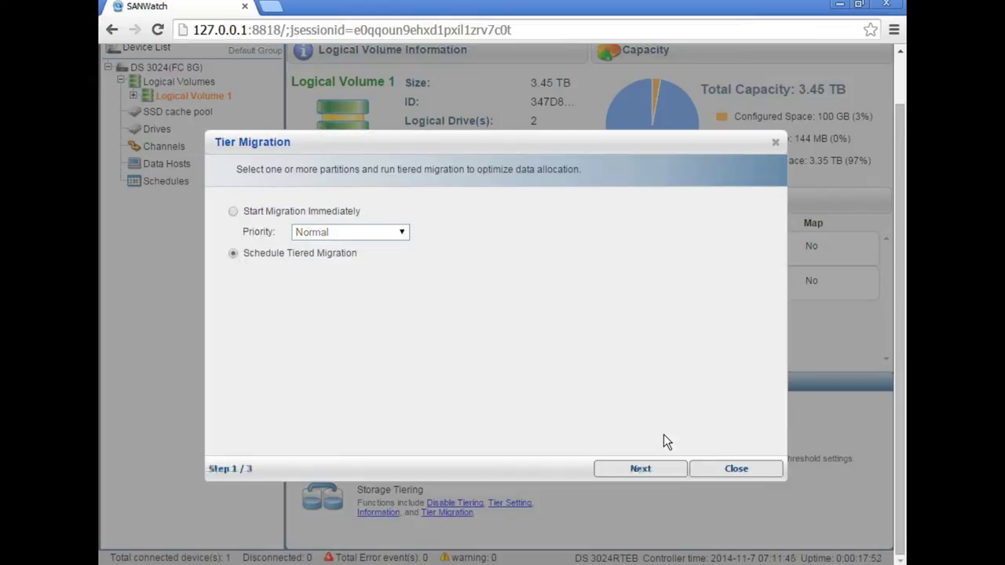
{"action": "left_click", "coordinate": [642, 468]}
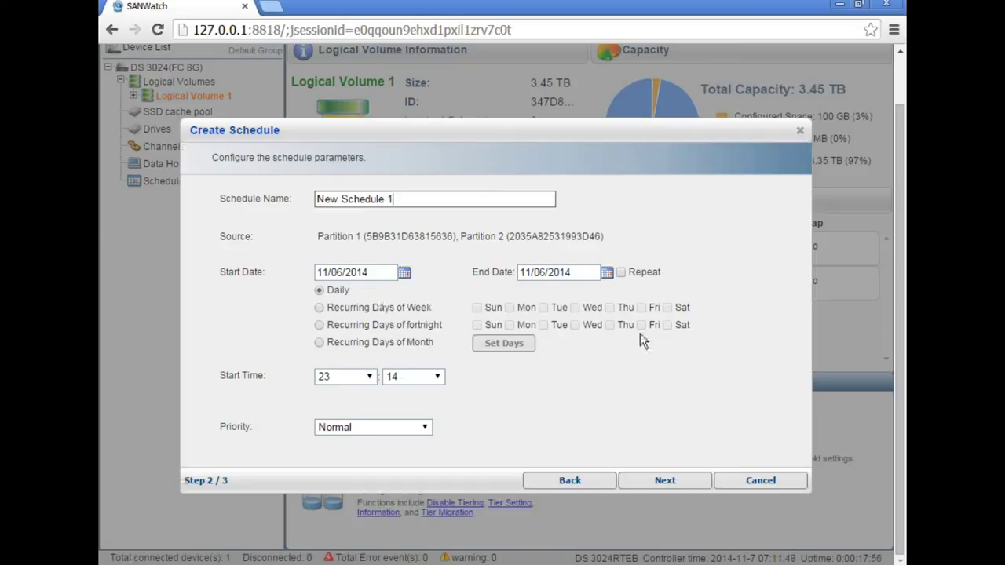
{"action": "left_click", "coordinate": [579, 479]}
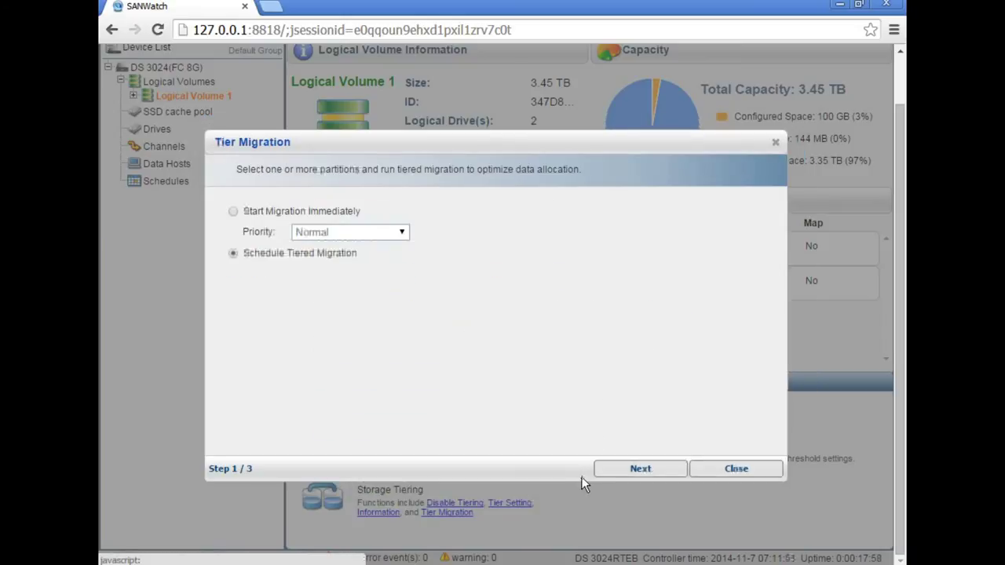
{"action": "left_click", "coordinate": [235, 212]}
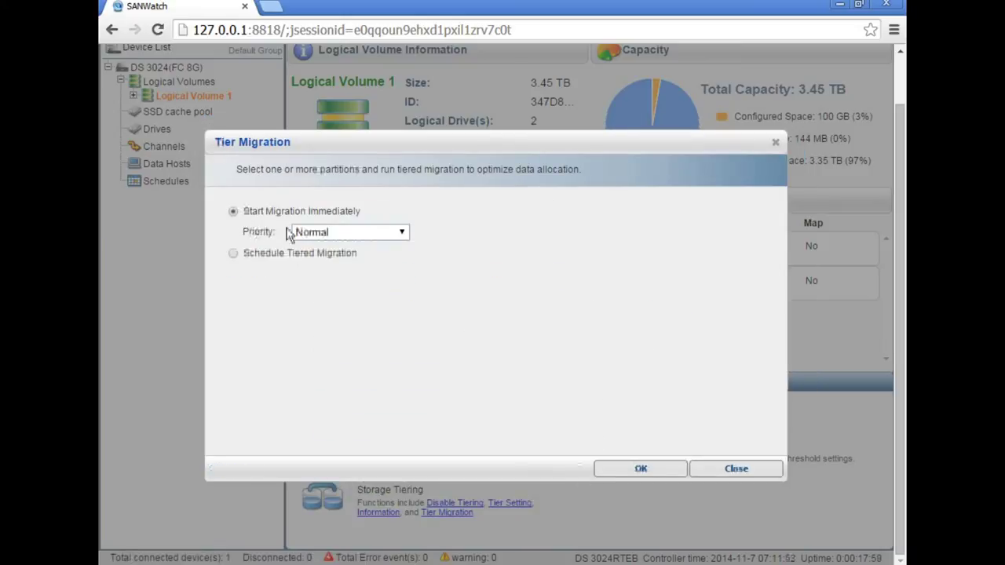
{"action": "left_click", "coordinate": [400, 234]}
{"action": "left_click", "coordinate": [328, 259]}
{"action": "left_click", "coordinate": [642, 469]}
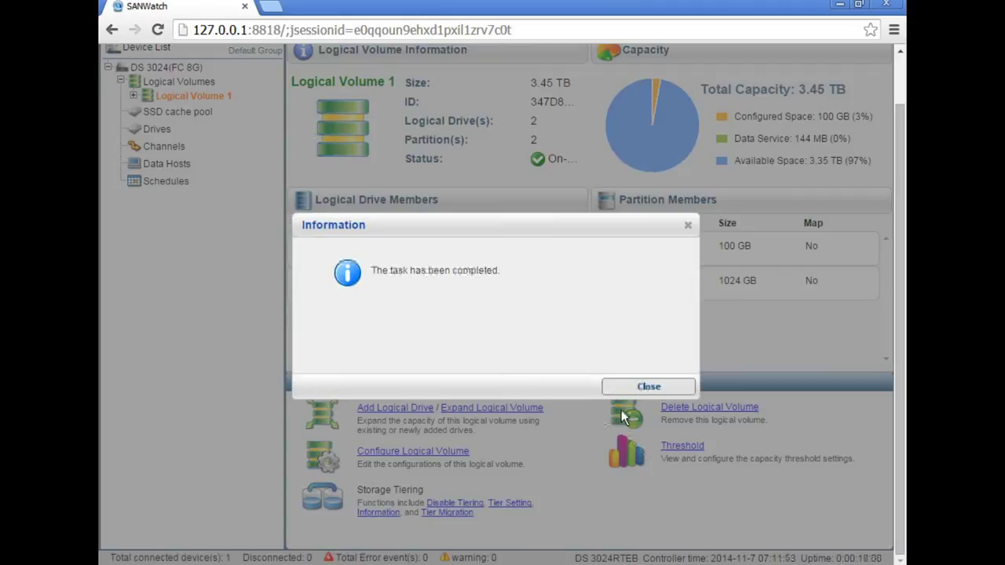
{"action": "left_click", "coordinate": [638, 386]}
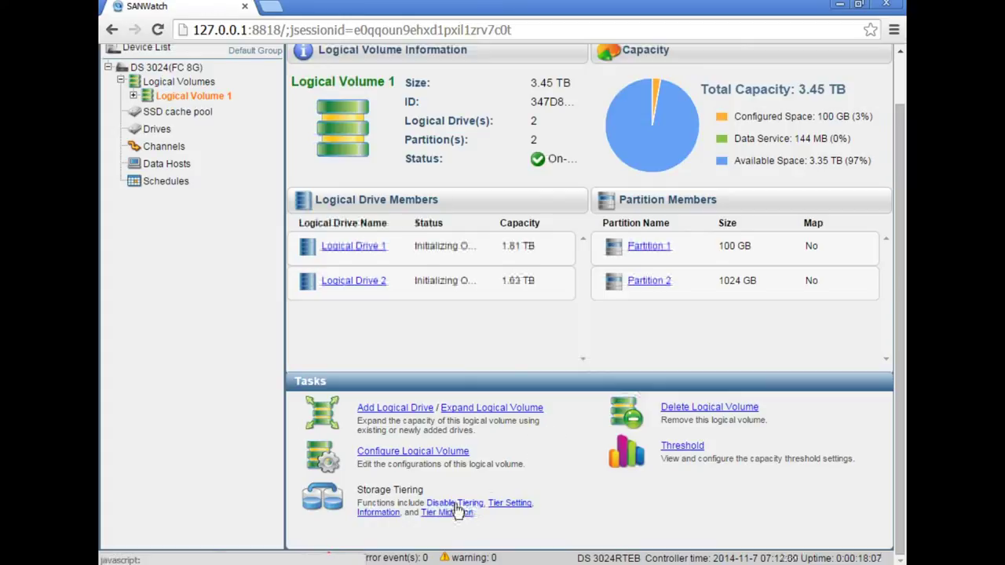
Disable storage tiering on Logical Volume 1 and review its tier summary
{"action": "left_click", "coordinate": [456, 507]}
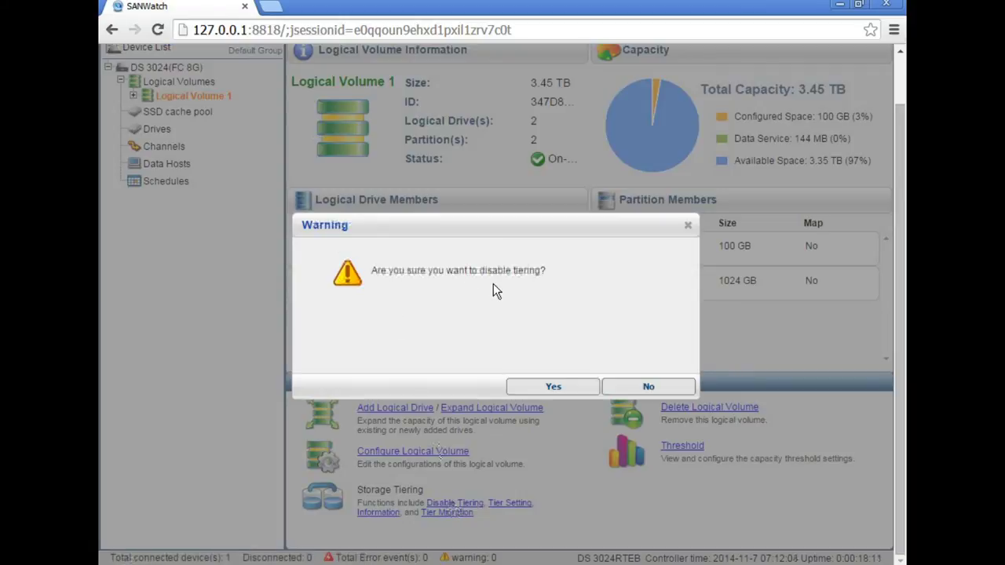
{"action": "left_click", "coordinate": [555, 389]}
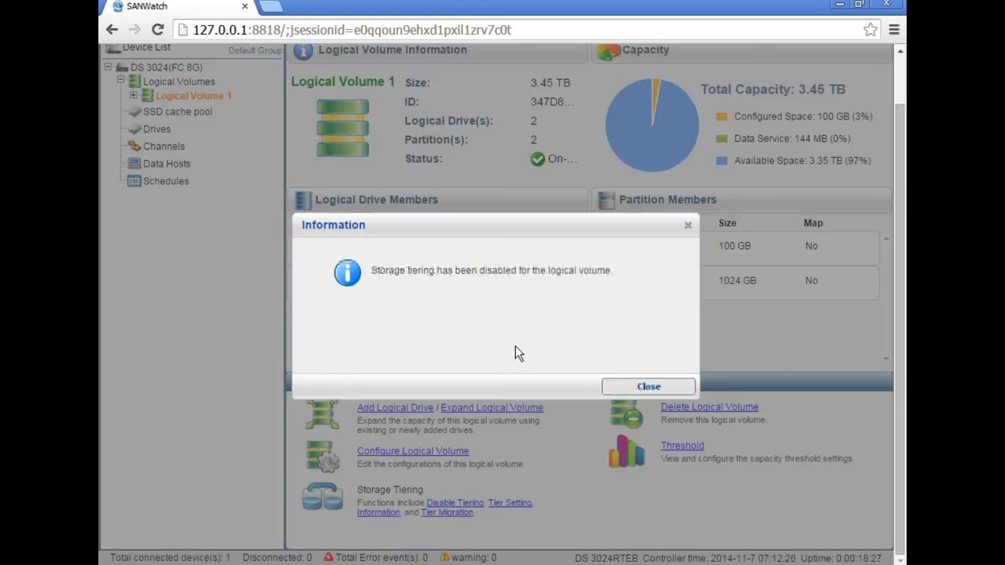
{"action": "left_click", "coordinate": [646, 386]}
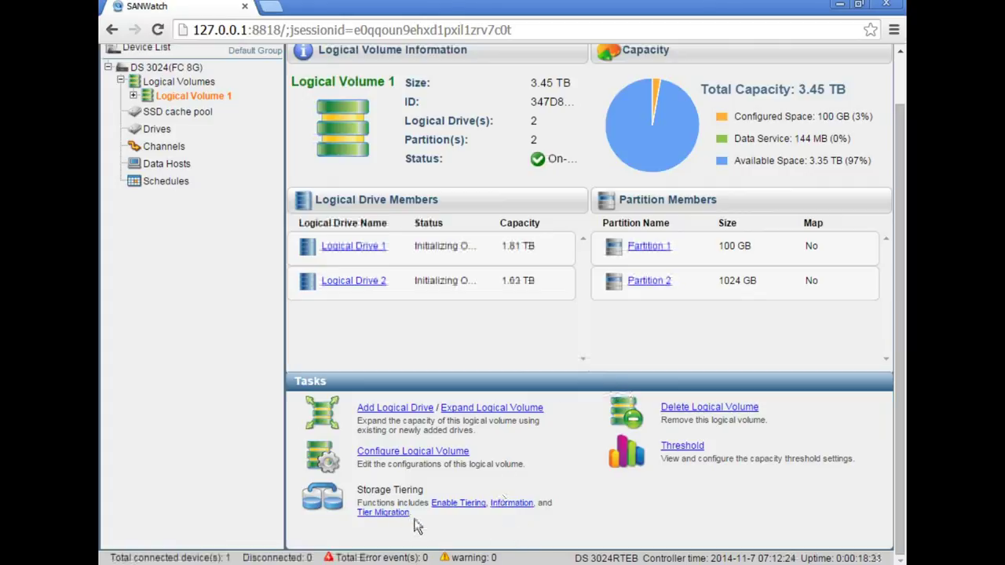
{"action": "left_click", "coordinate": [508, 504]}
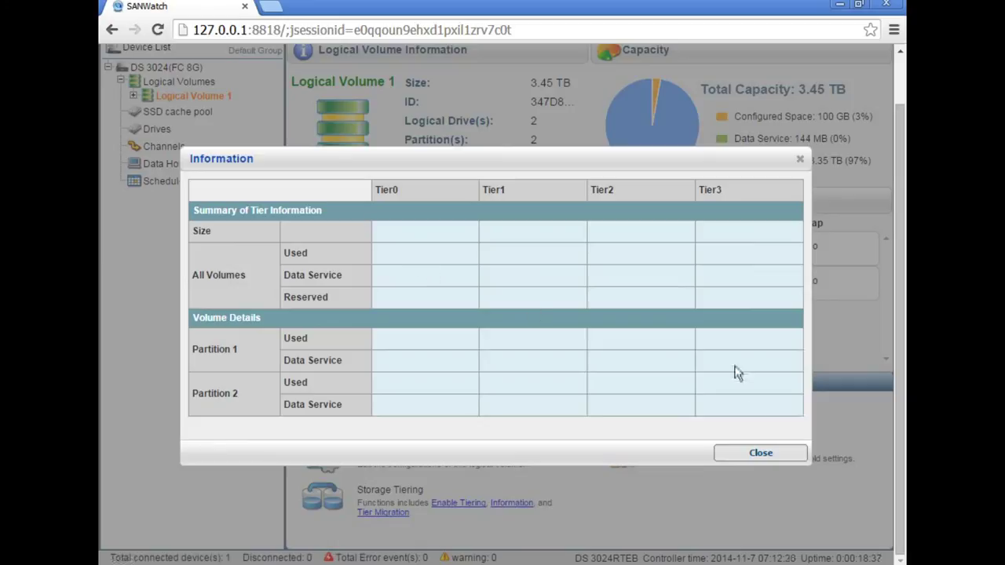
{"action": "left_click", "coordinate": [766, 452]}
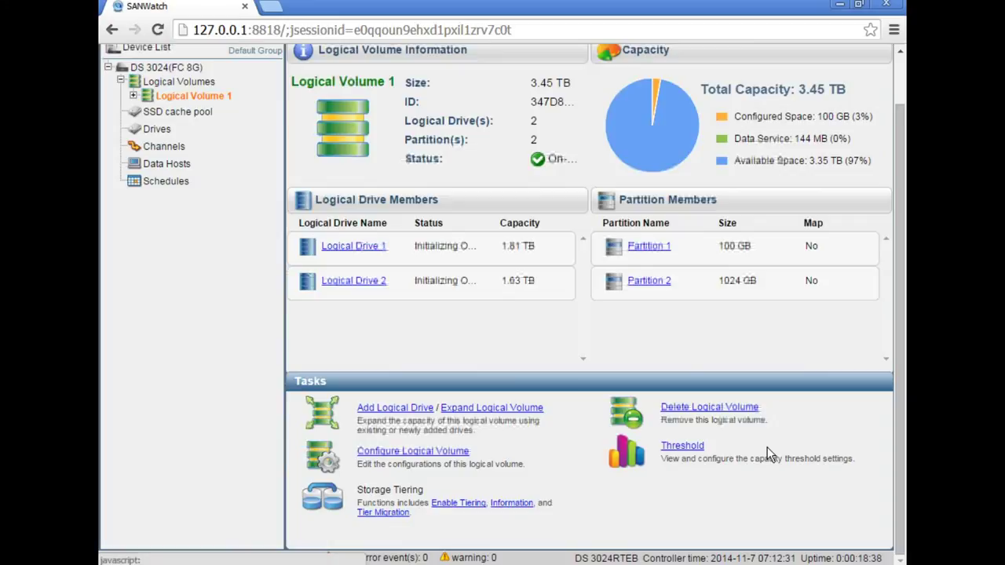
{"action": "left_click", "coordinate": [465, 504]}
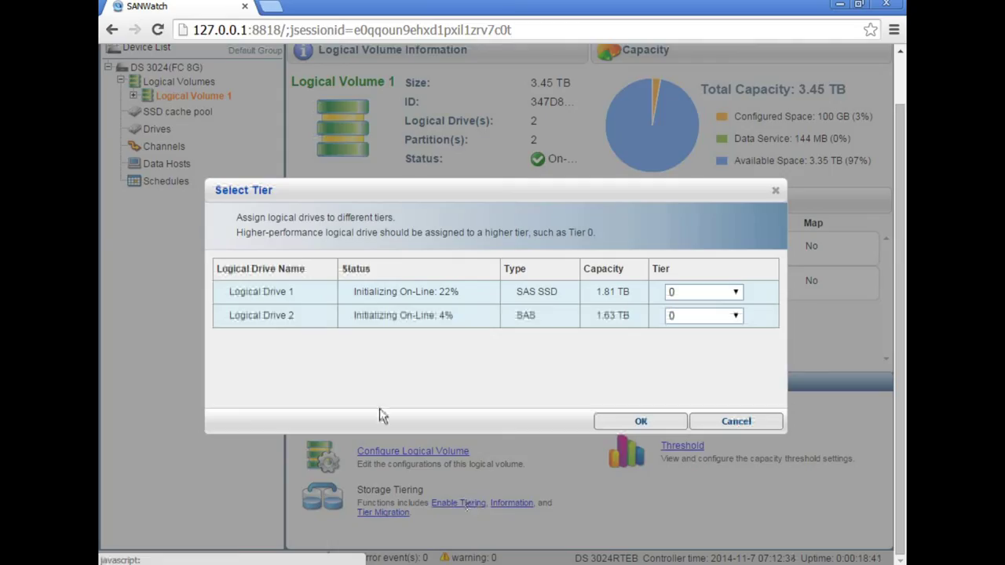
Assign Logical Drive 1 to tier 0 and Logical Drive 2 to tier 1, enabling tiering
{"action": "left_click", "coordinate": [738, 295]}
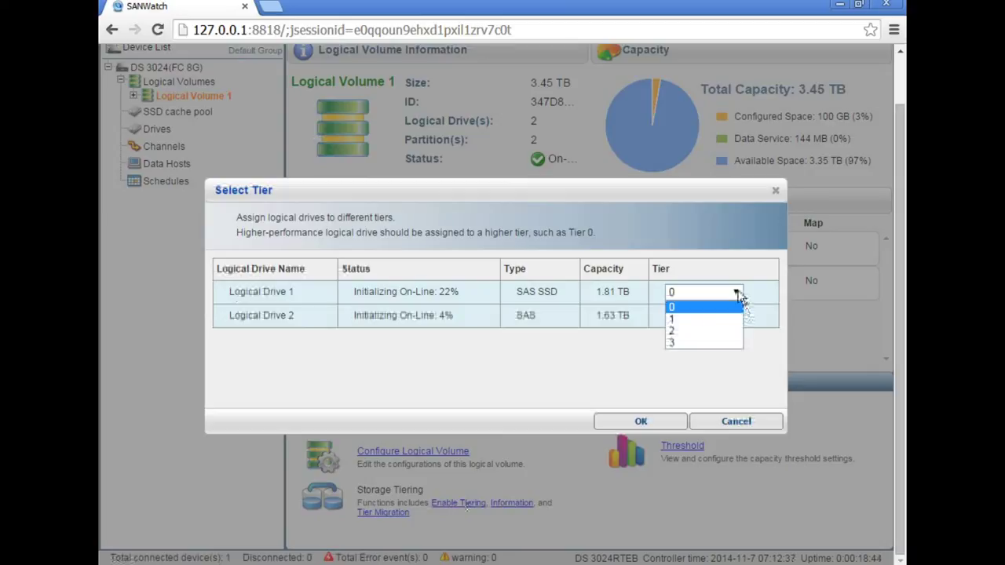
{"action": "left_click", "coordinate": [691, 307]}
{"action": "left_click", "coordinate": [738, 315]}
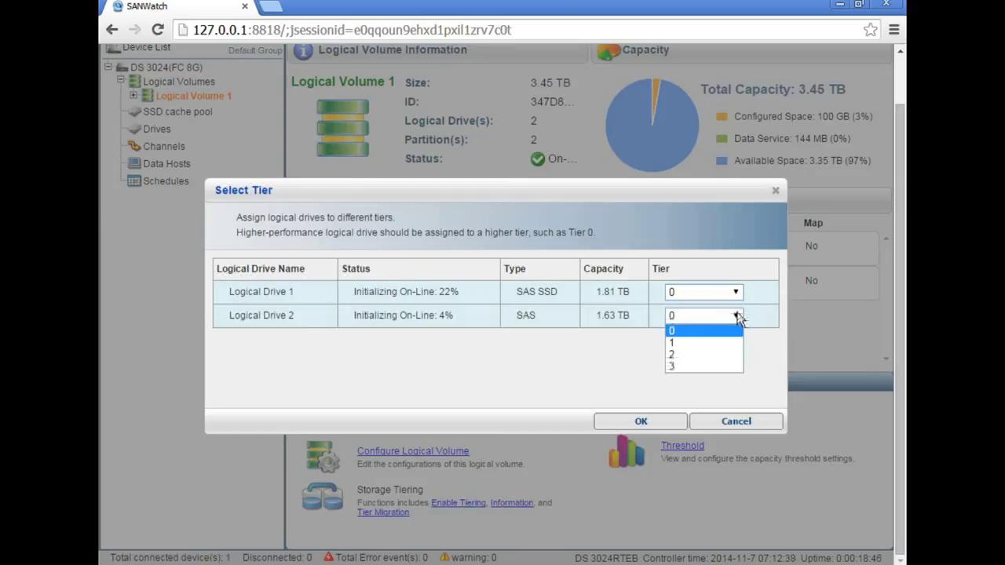
{"action": "left_click", "coordinate": [670, 343]}
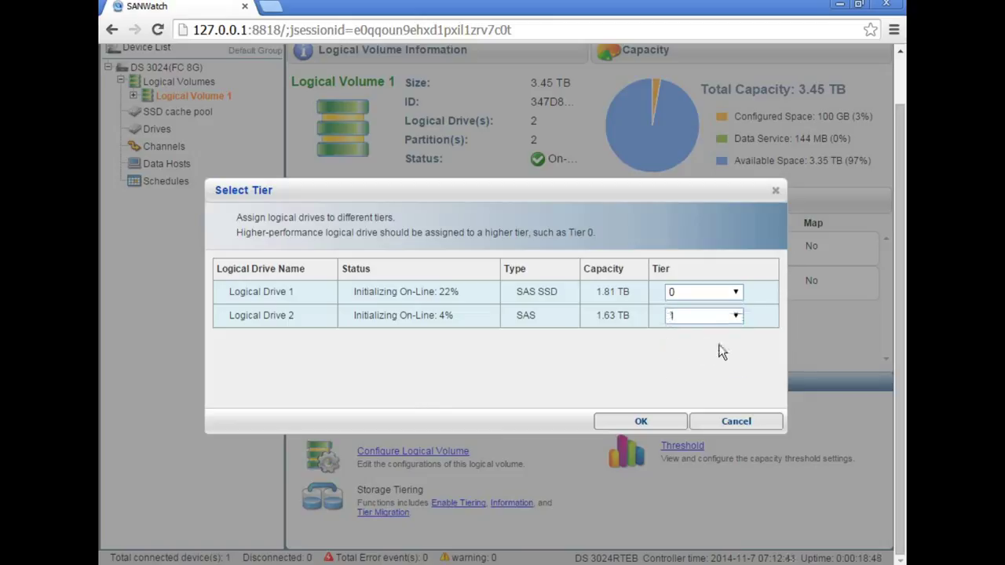
{"action": "left_click", "coordinate": [642, 423]}
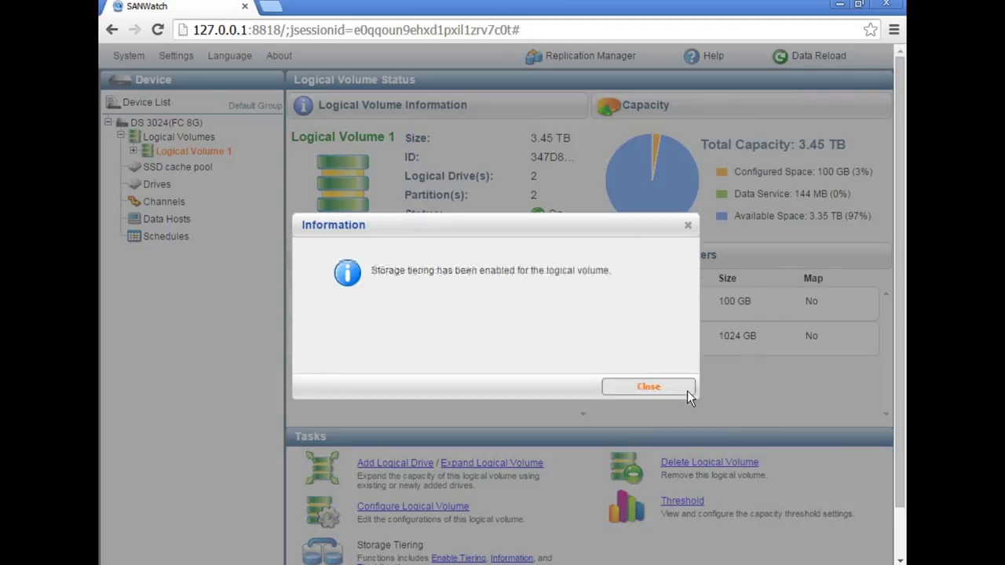
{"action": "left_click", "coordinate": [663, 390]}
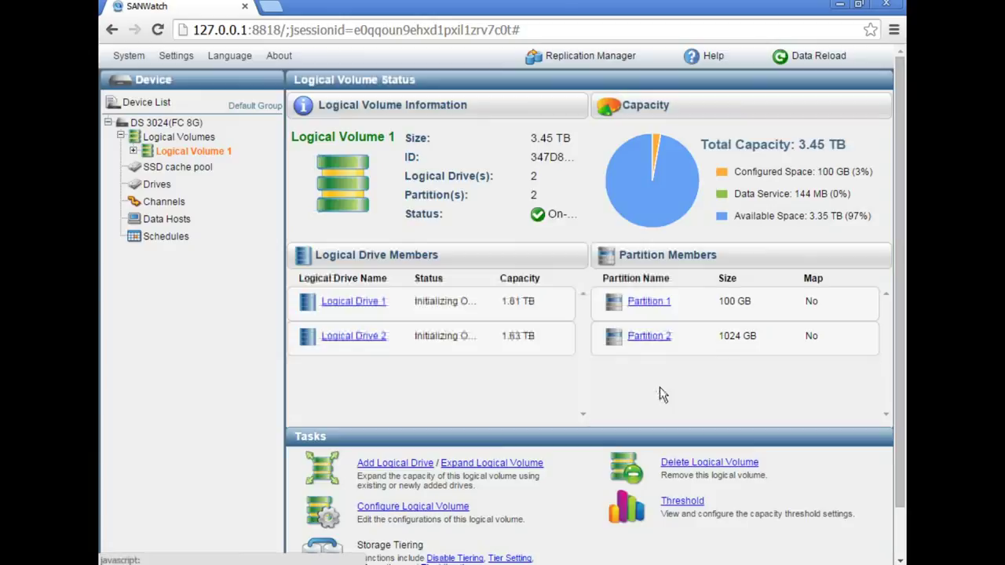
{"action": "scroll", "coordinate": [663, 389], "scroll_direction": "down", "scroll_amount": 2}
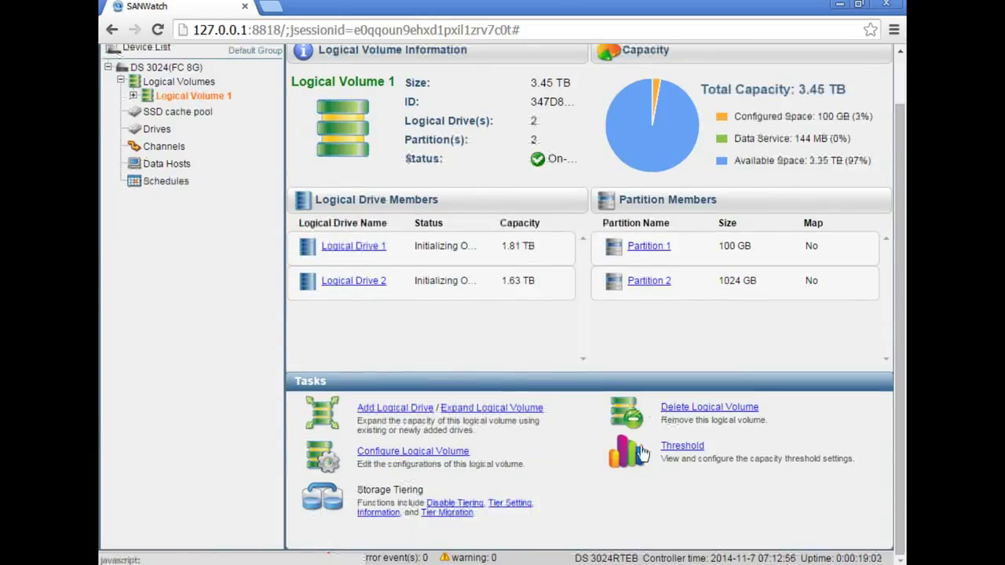
{"action": "left_click", "coordinate": [366, 510]}
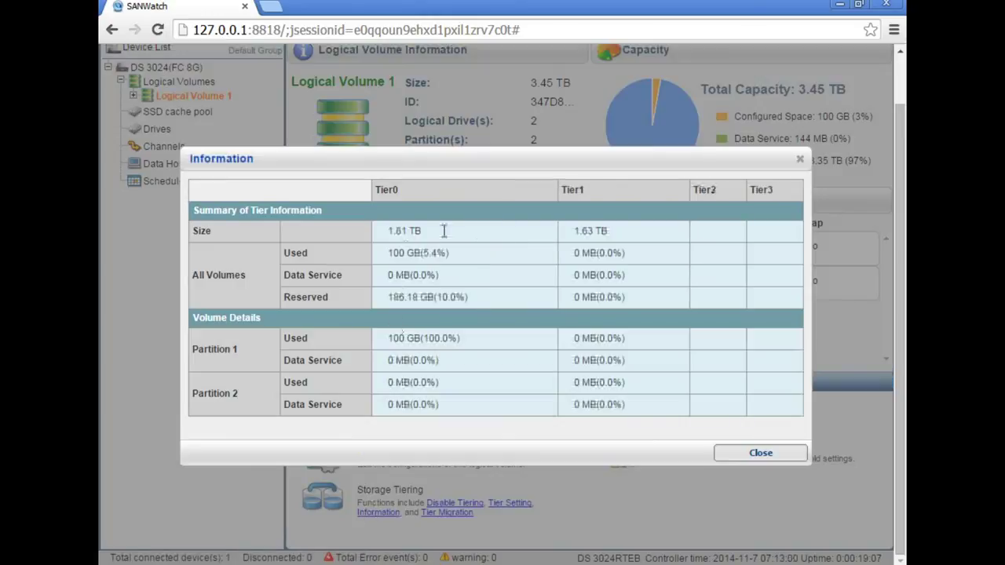
{"action": "left_click_drag", "start_coordinate": [413, 189], "coordinate": [377, 190]}
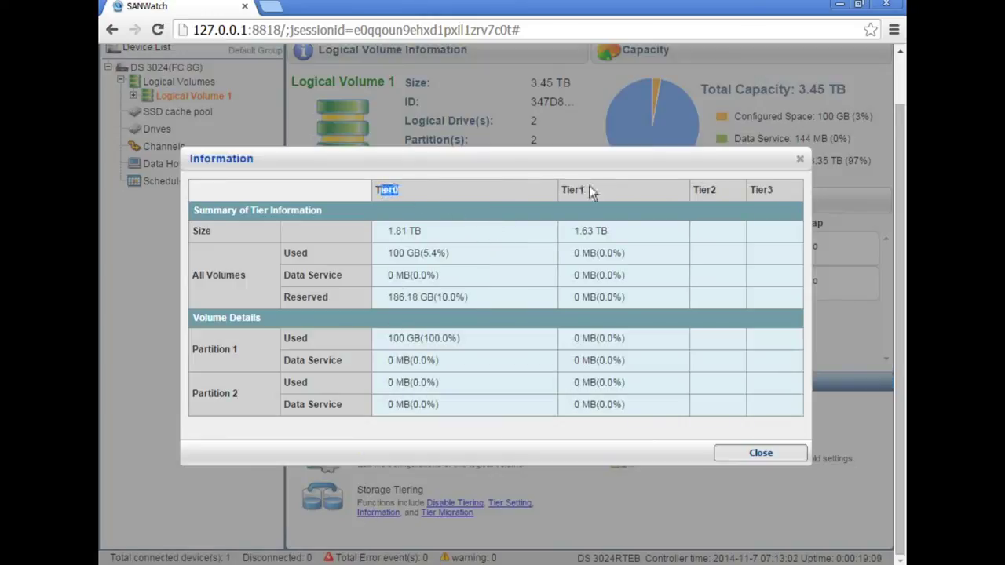
{"action": "left_click_drag", "start_coordinate": [590, 192], "coordinate": [563, 189]}
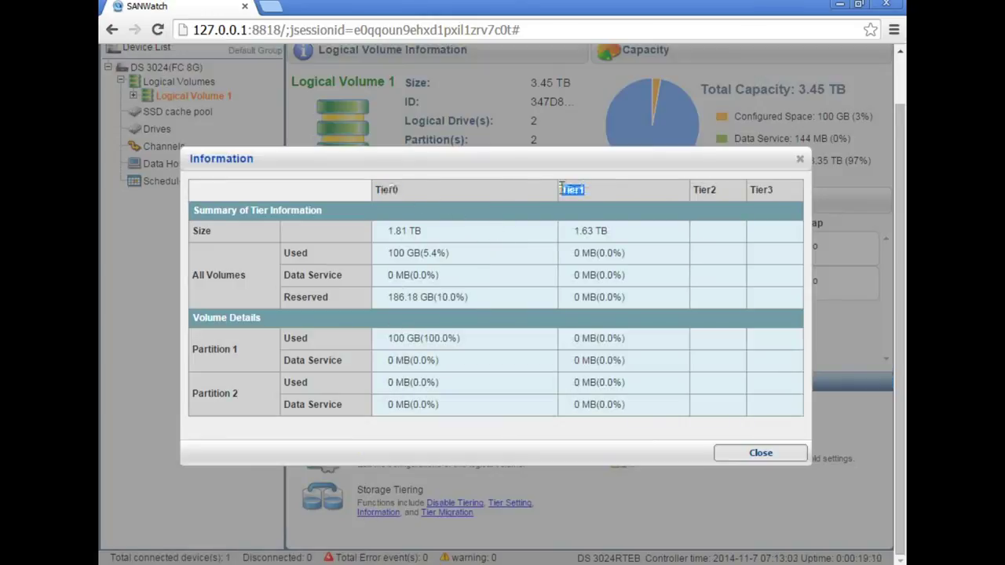
{"action": "left_click", "coordinate": [757, 457]}
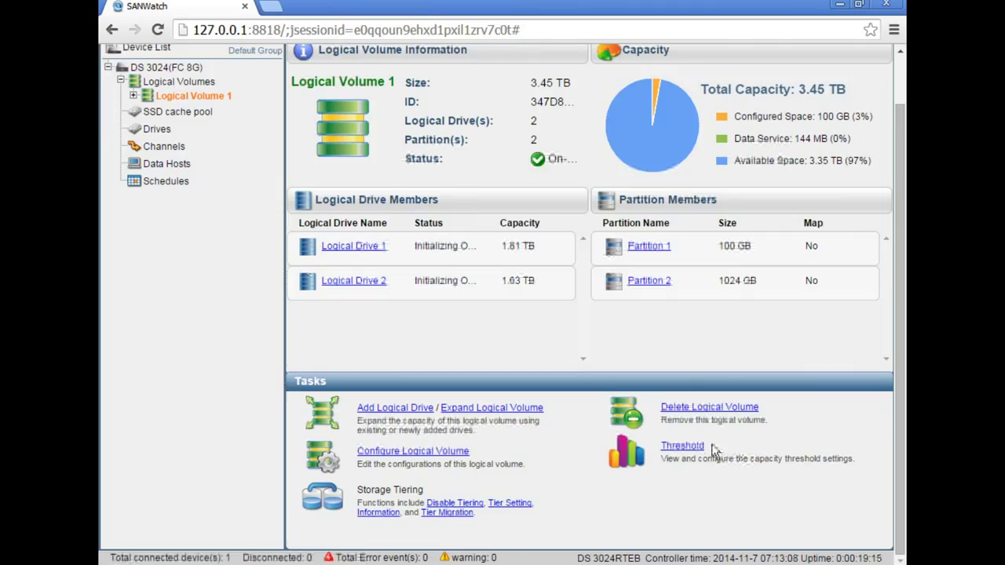